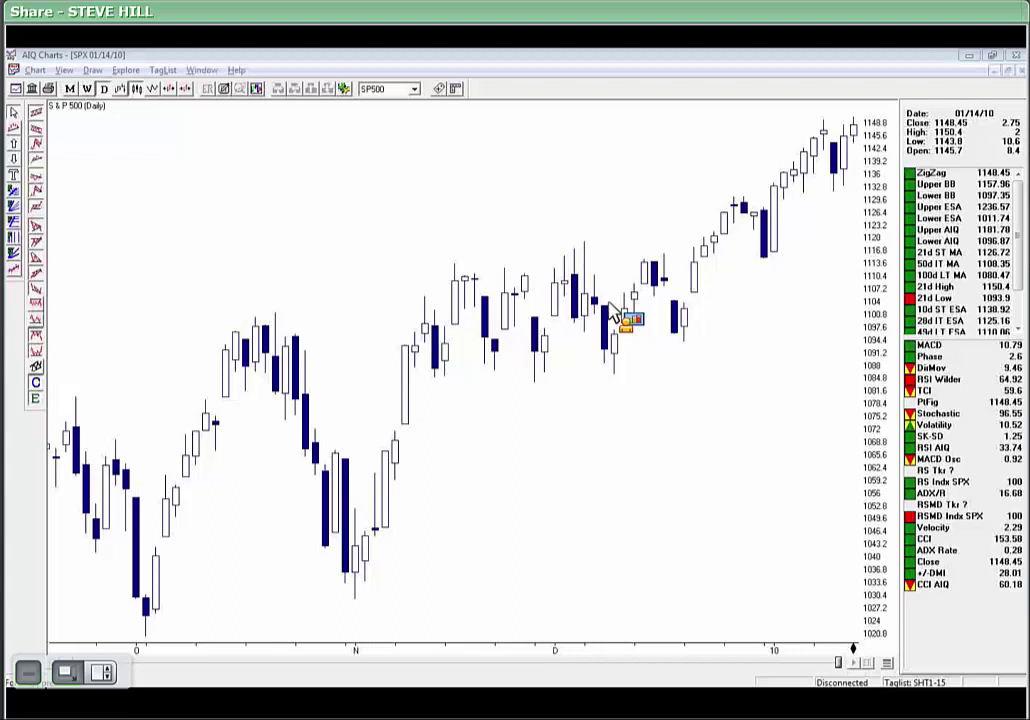
Draw a rising channel on the S&P 500 chart from the early-November low and mark a horizontal level at about 1117.
left_click(15, 132)
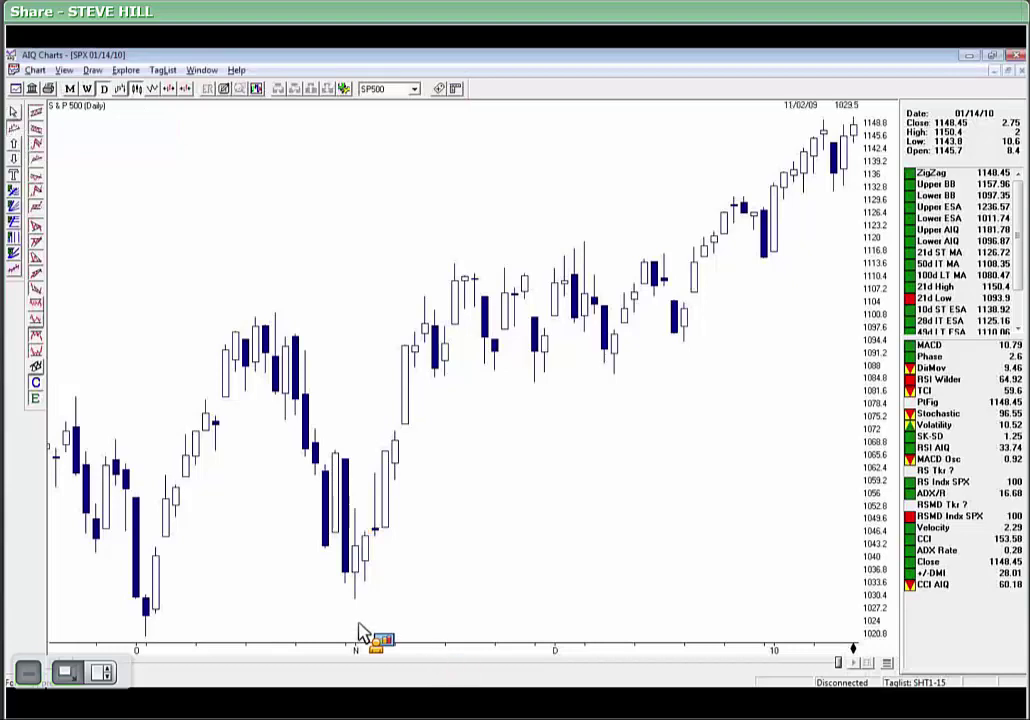
mouse_move(357, 600)
left_mouse_down()
mouse_move(717, 414)
mouse_move(869, 290)
mouse_move(857, 193)
left_mouse_up()
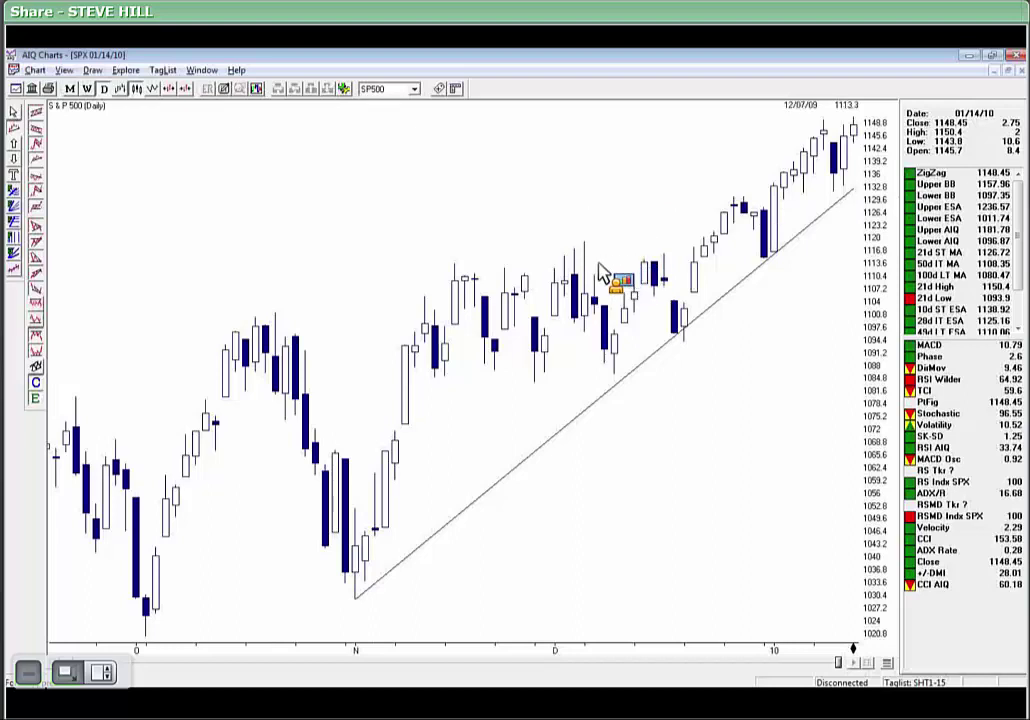
mouse_move(598, 264)
left_mouse_down()
mouse_move(602, 272)
mouse_move(674, 223)
mouse_move(830, 158)
mouse_move(845, 108)
left_mouse_up()
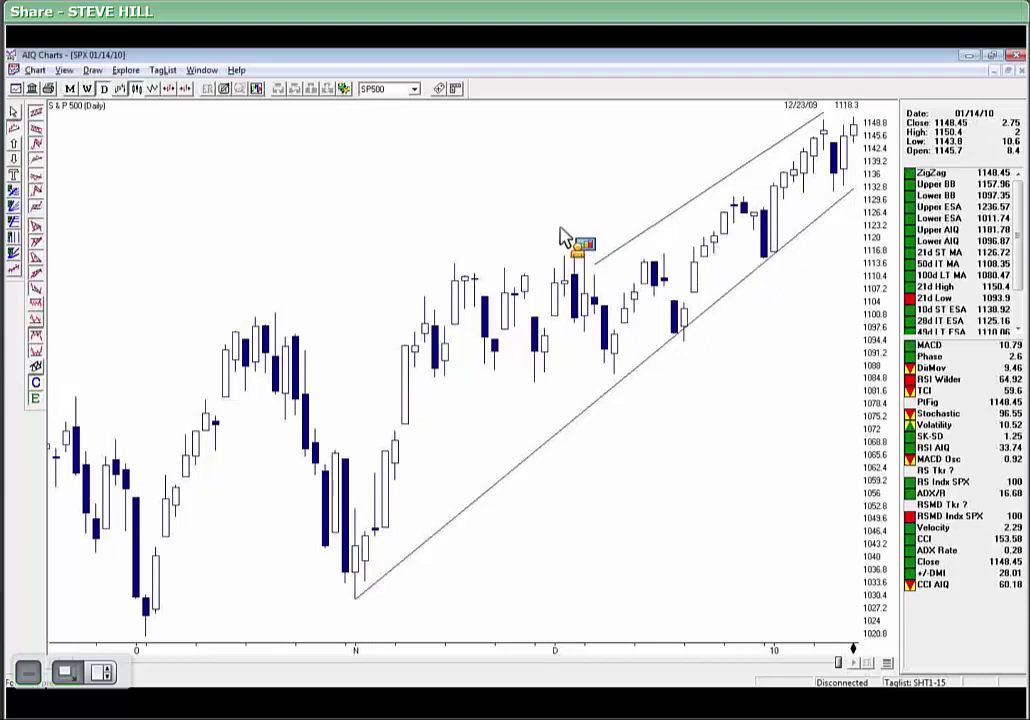
left_click(447, 250)
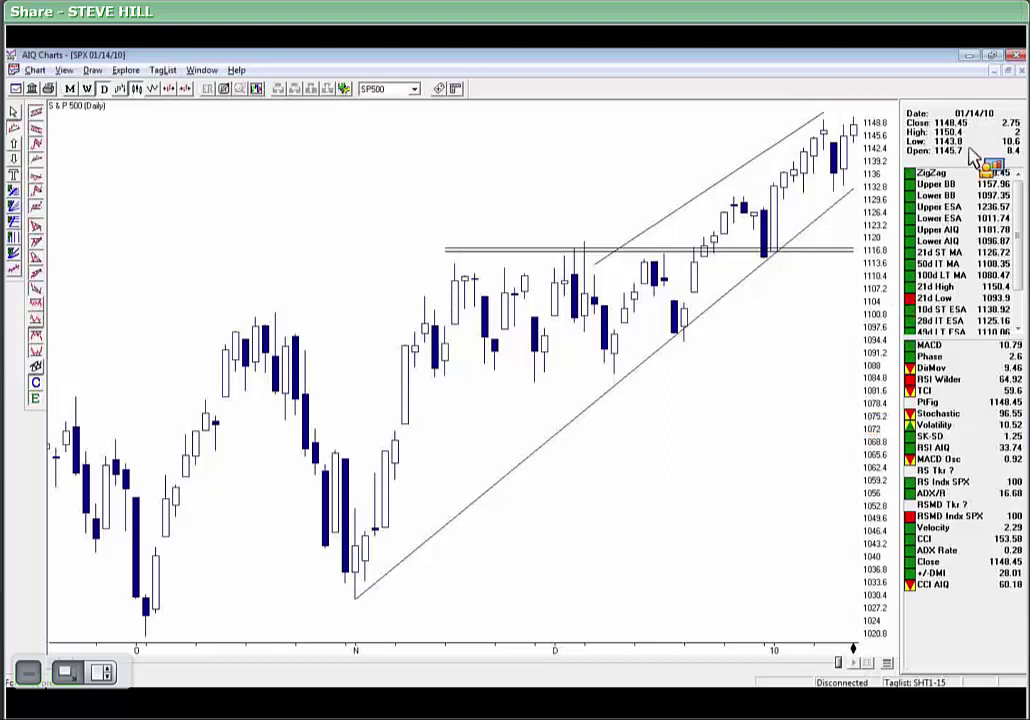
Return the S&P 500 chart to the side-by-side layout and maximize the DJIA chart.
left_click(1012, 75)
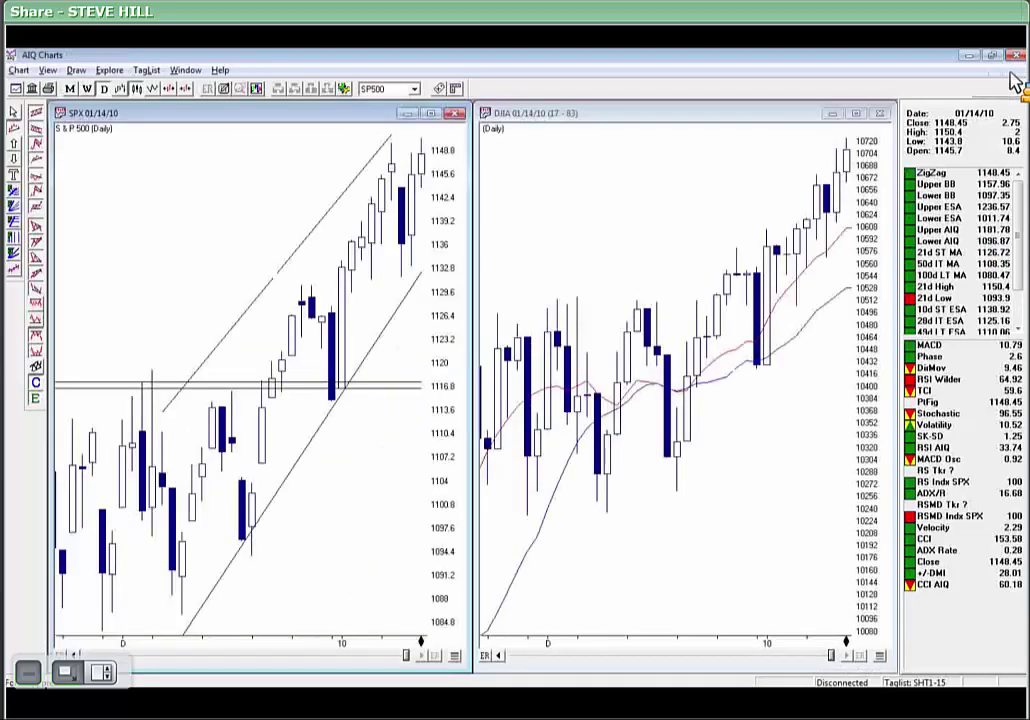
left_click(703, 138)
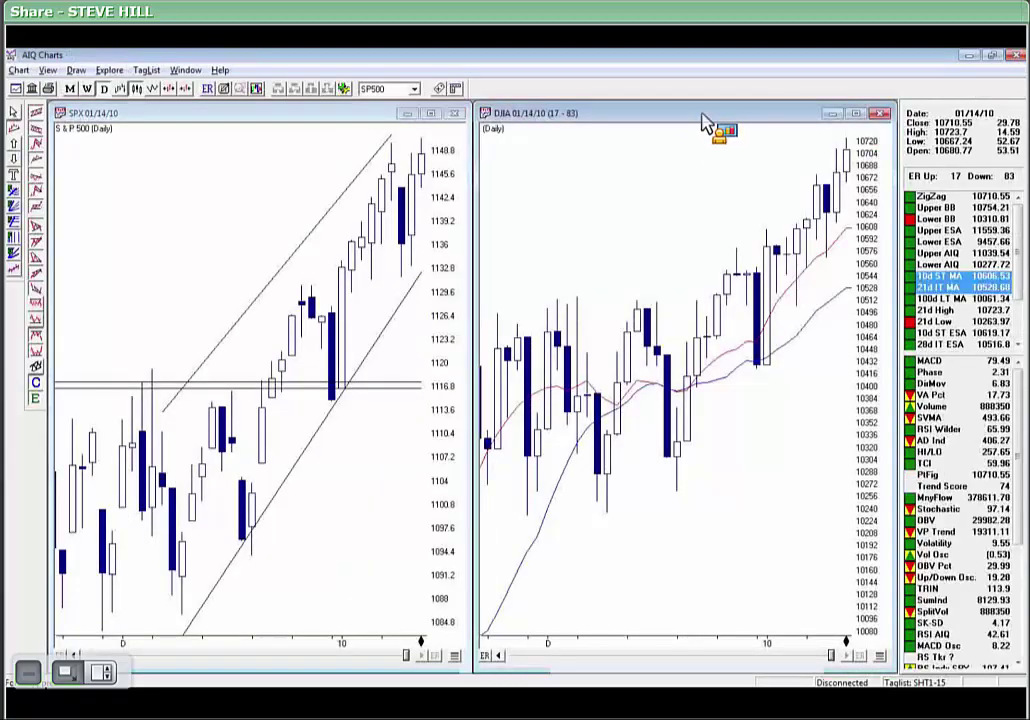
double_click(703, 117)
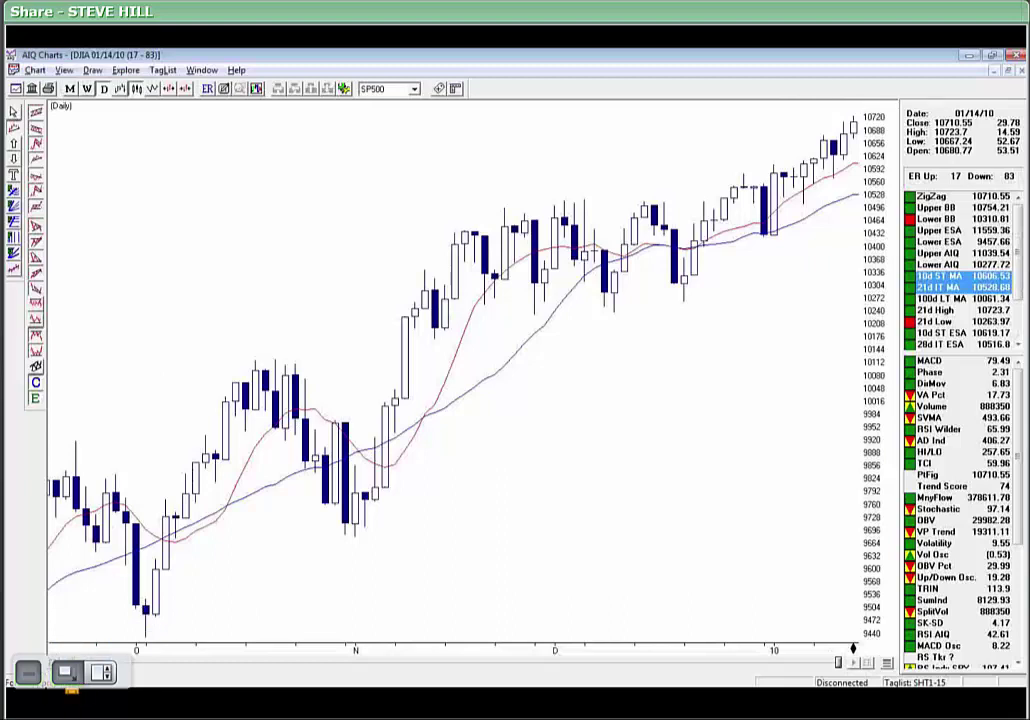
Step the DJIA chart's date back to 12/31/09 to examine that day's expert rating.
key("Left")
key("Left")
key("Left")
key("Left")
key("Left")
key("Left")
key("Left")
key("Left")
key("Left")
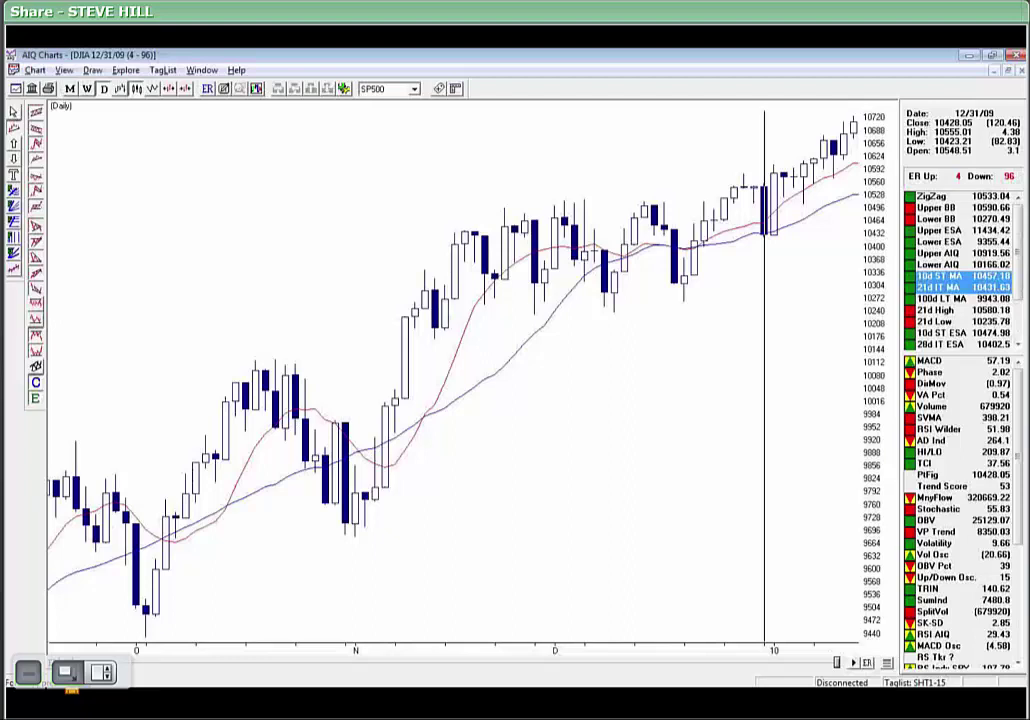
Plot the Phase indicator below the DJIA price chart and move the chart date to 01/12/10.
left_click_drag(68, 688, 328, 493)
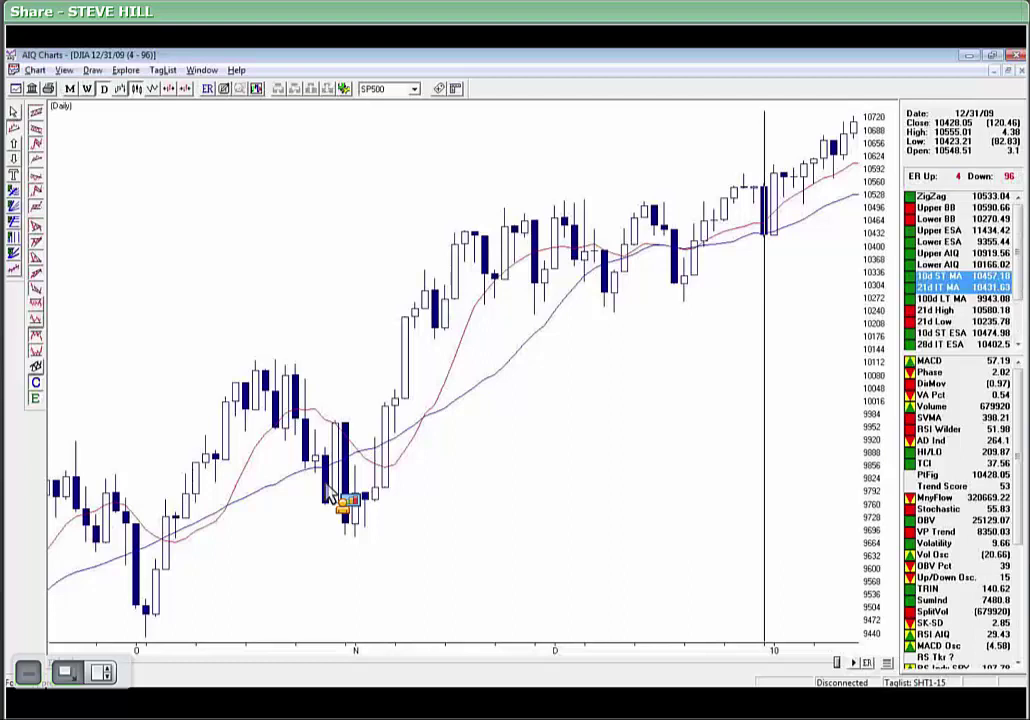
left_click_drag(326, 487, 932, 386)
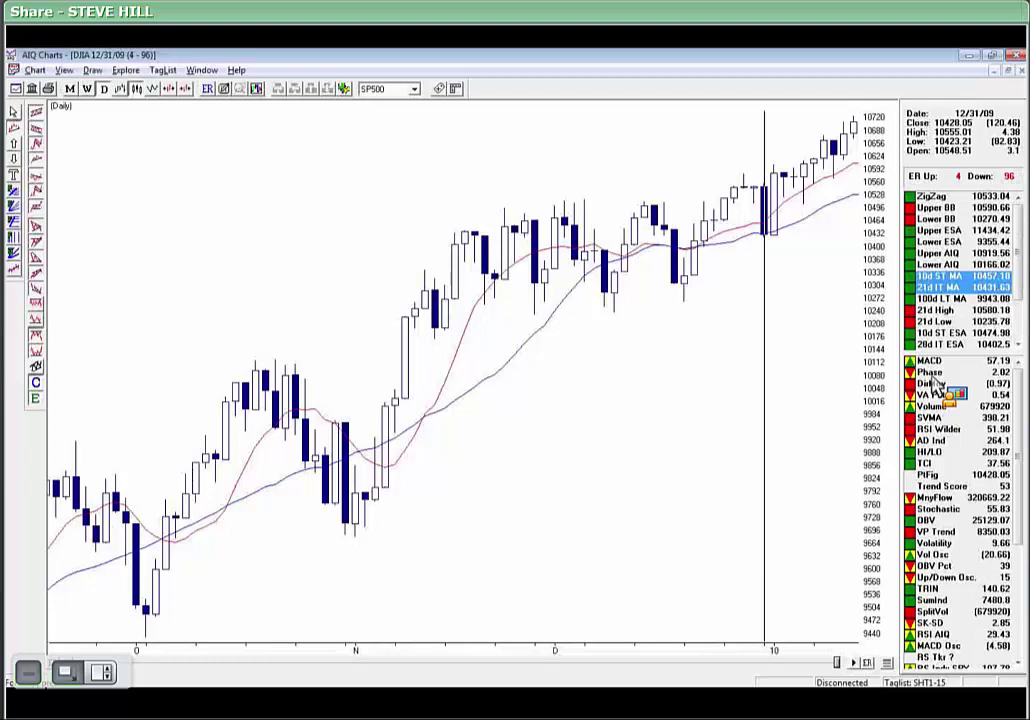
left_click_drag(932, 386, 932, 386)
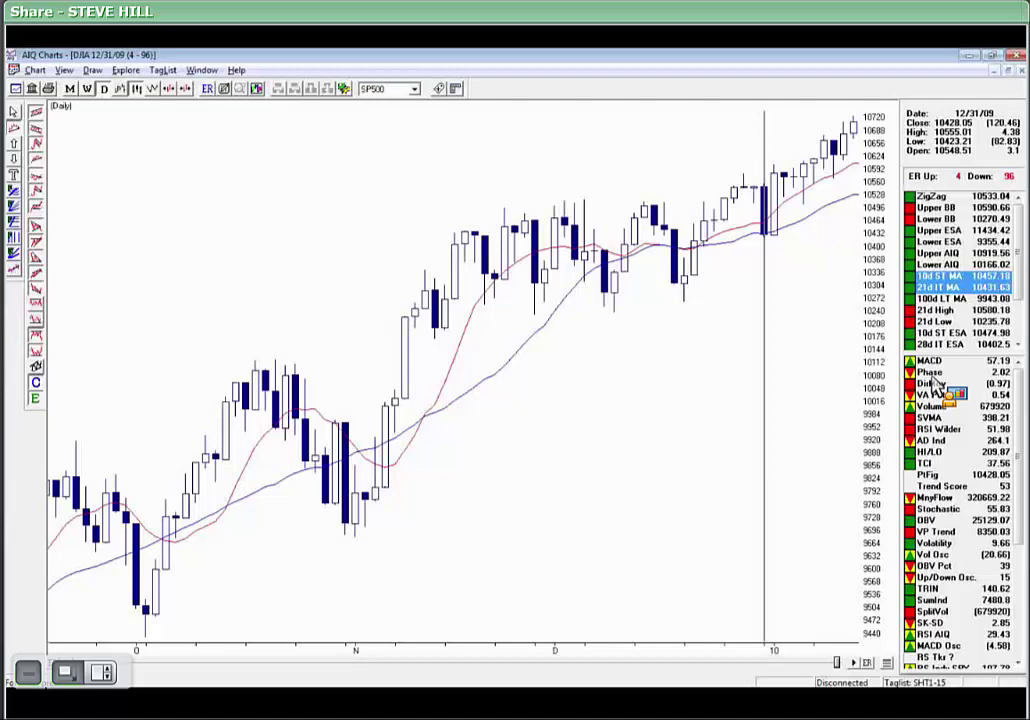
left_click_drag(933, 384, 939, 384)
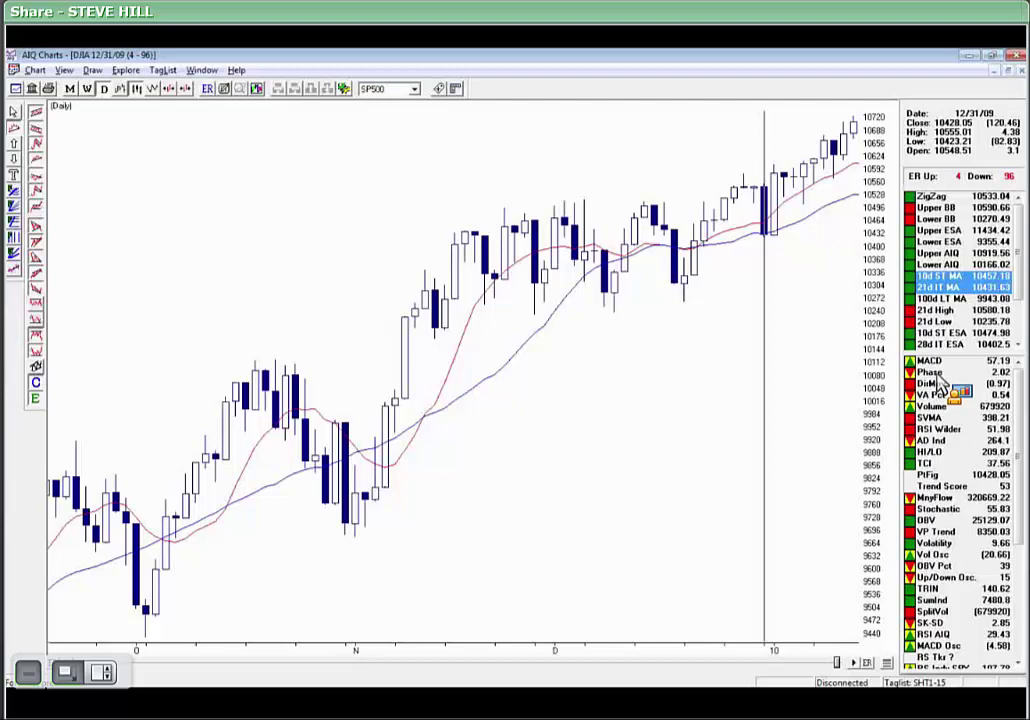
left_click(939, 384)
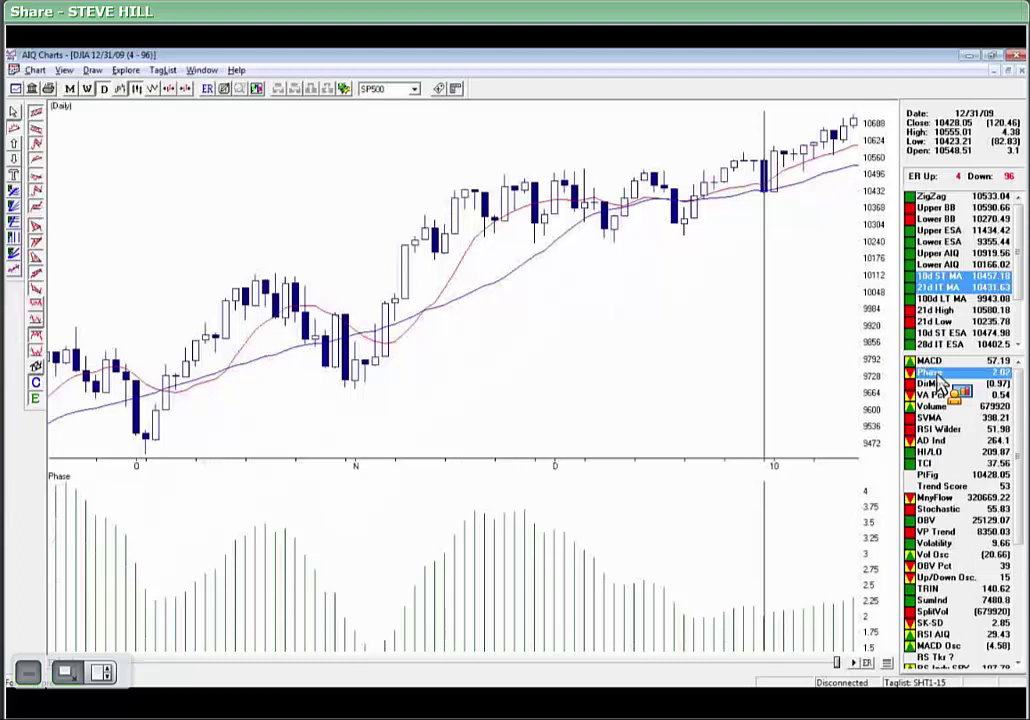
left_click_drag(937, 375, 326, 701)
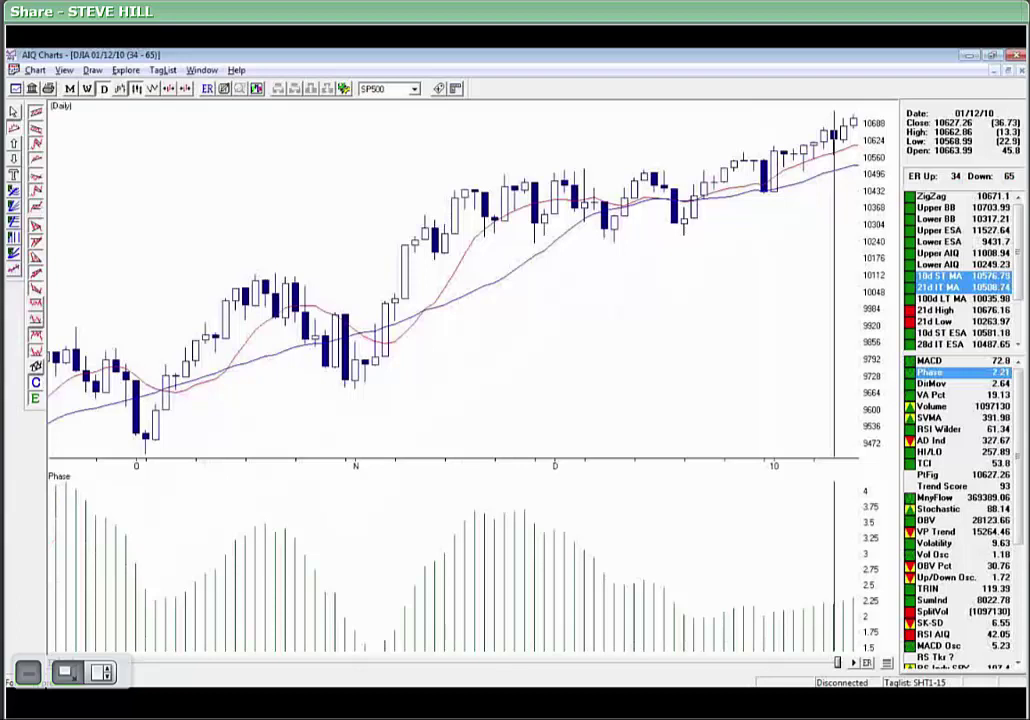
Draw a horizontal line at about 10496 from the DJIA's late-November highs, and return to the side-by-side layout with the S&P 500 chart active.
left_click(494, 175)
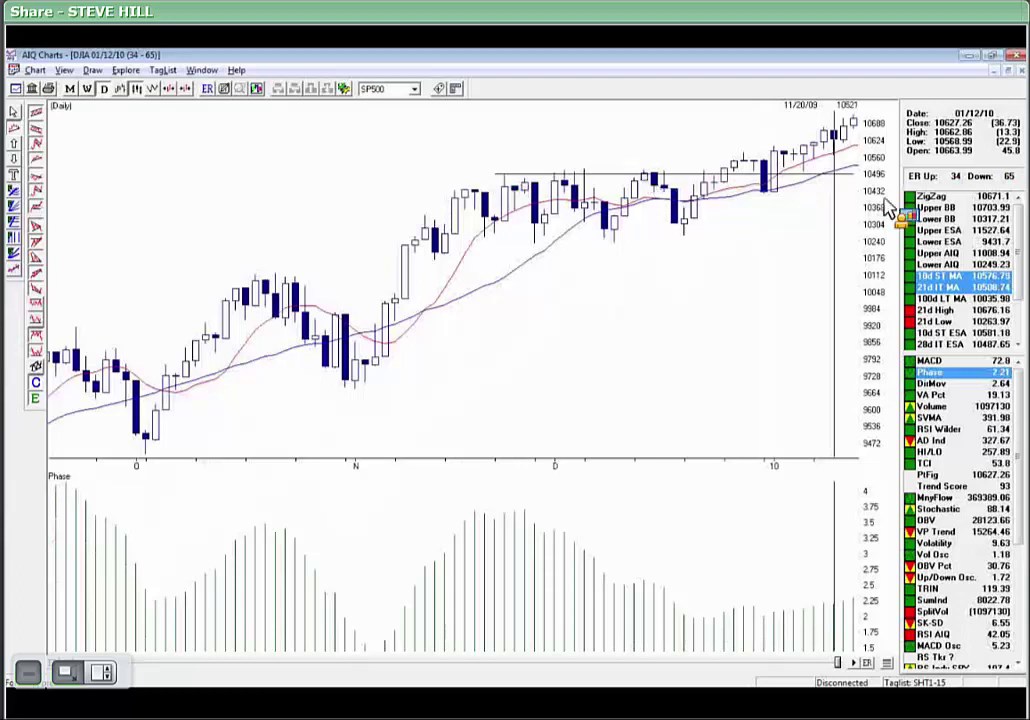
left_click_drag(884, 190, 1012, 80)
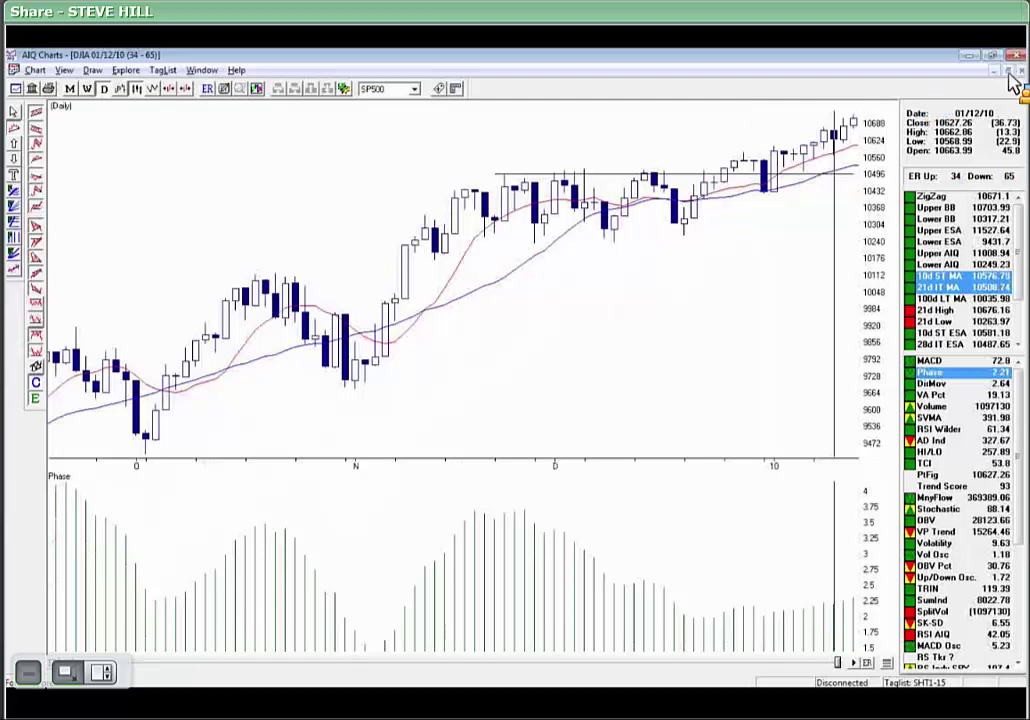
left_click(1012, 78)
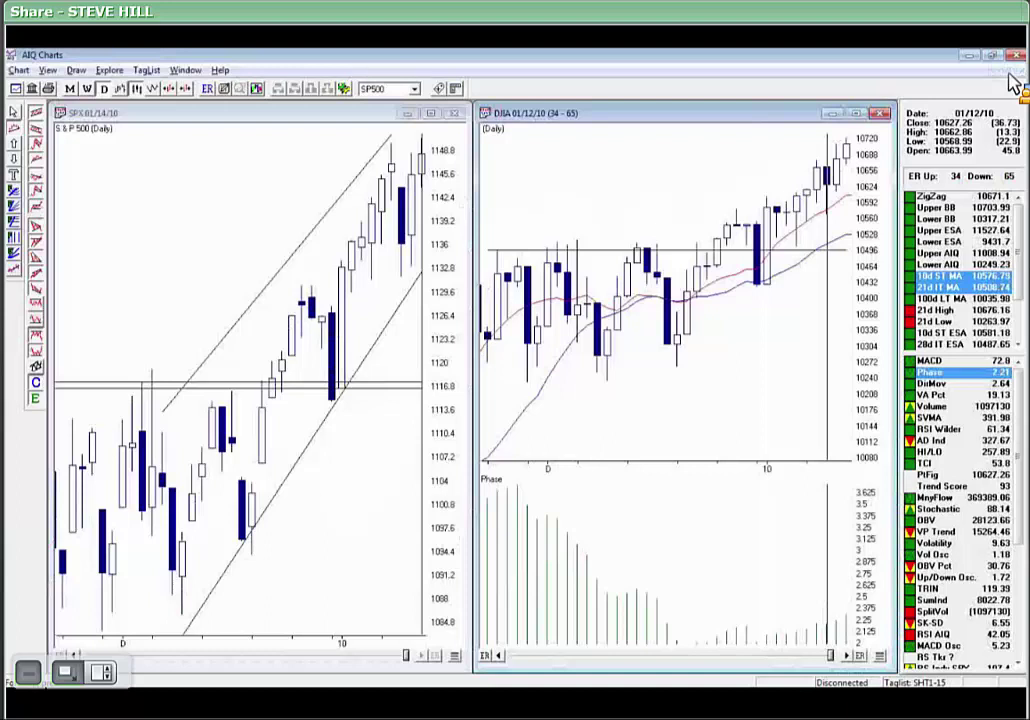
left_click(380, 280)
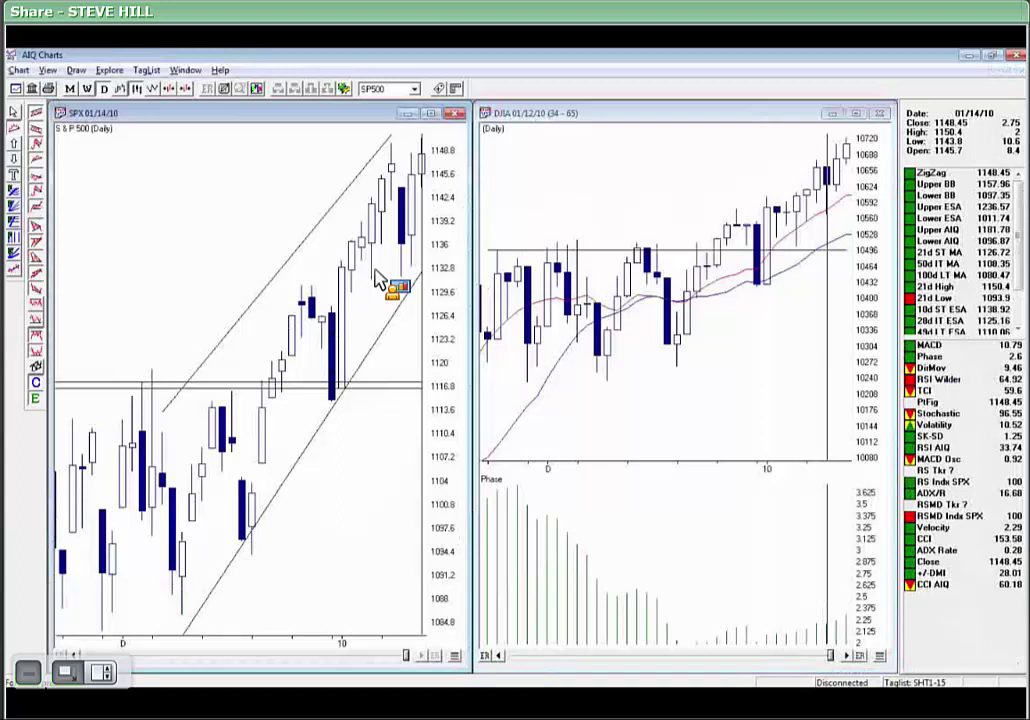
Switch to AIQ Reports and open the Market Log summary report for 01/14/10 to review its ratings and bullish and bearish indicators.
key("alt+Tab")
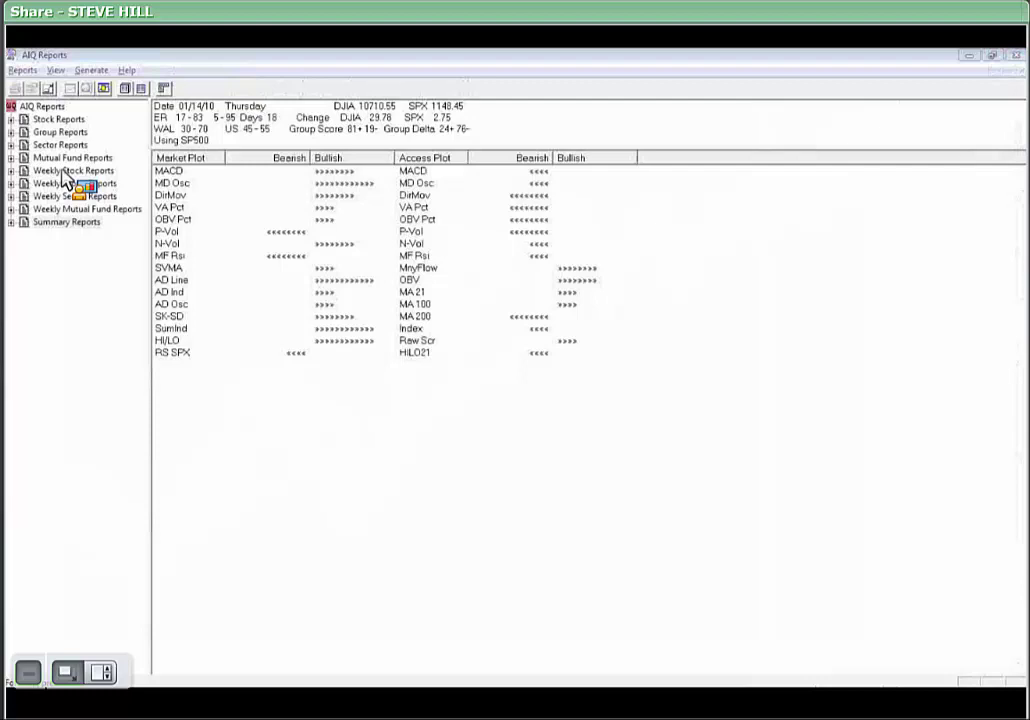
double_click(56, 223)
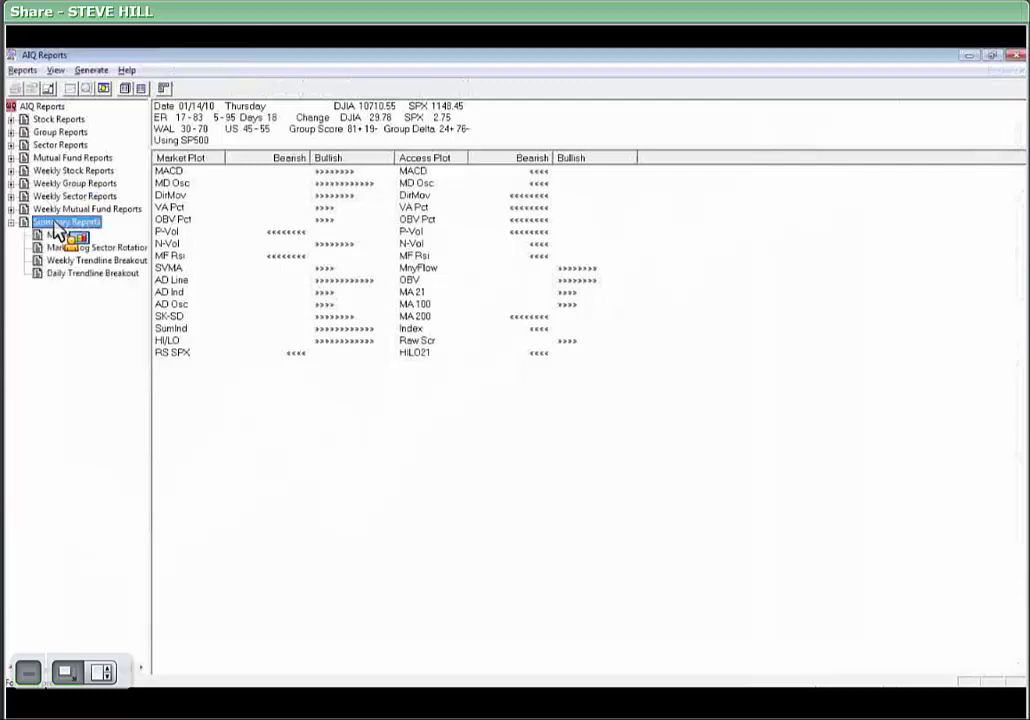
double_click(62, 236)
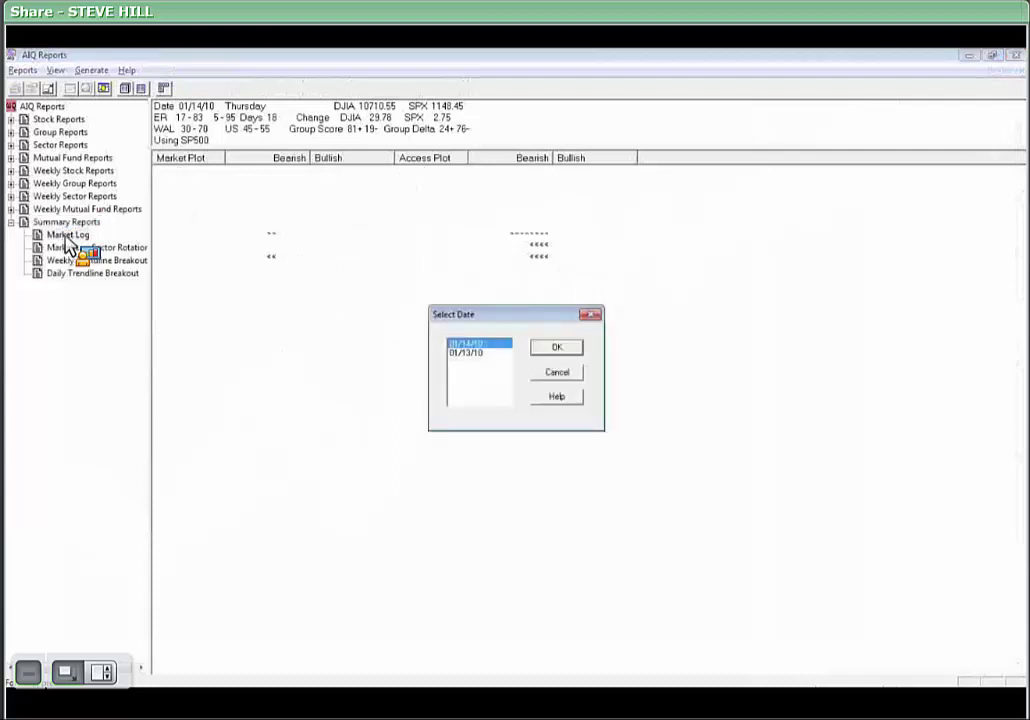
left_click(566, 350)
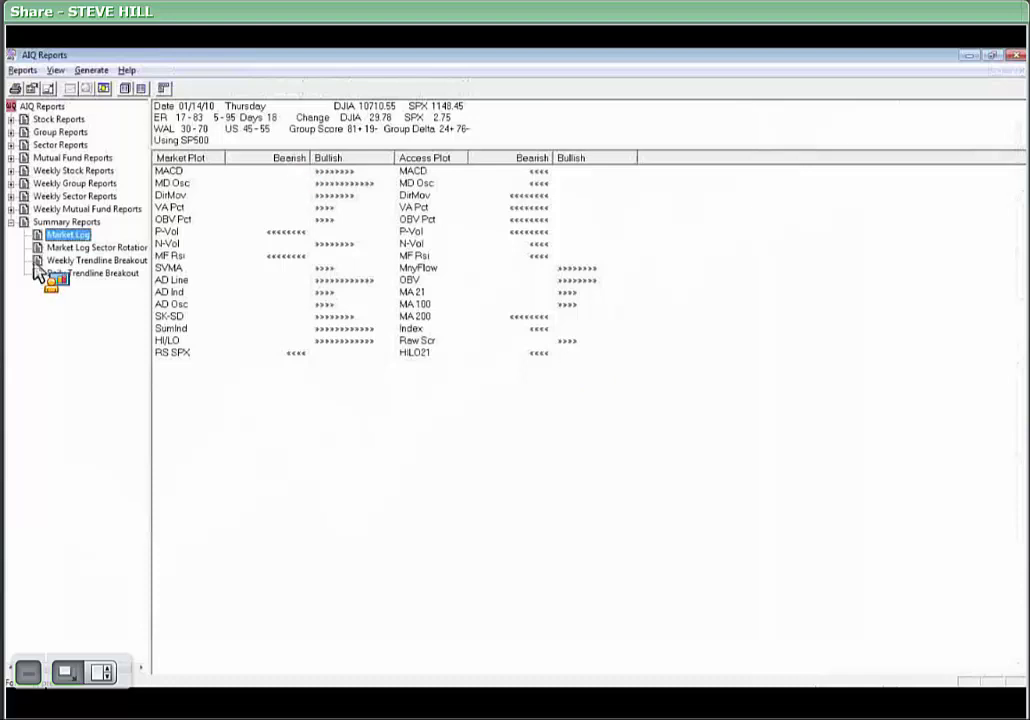
left_click_drag(38, 272, 185, 135)
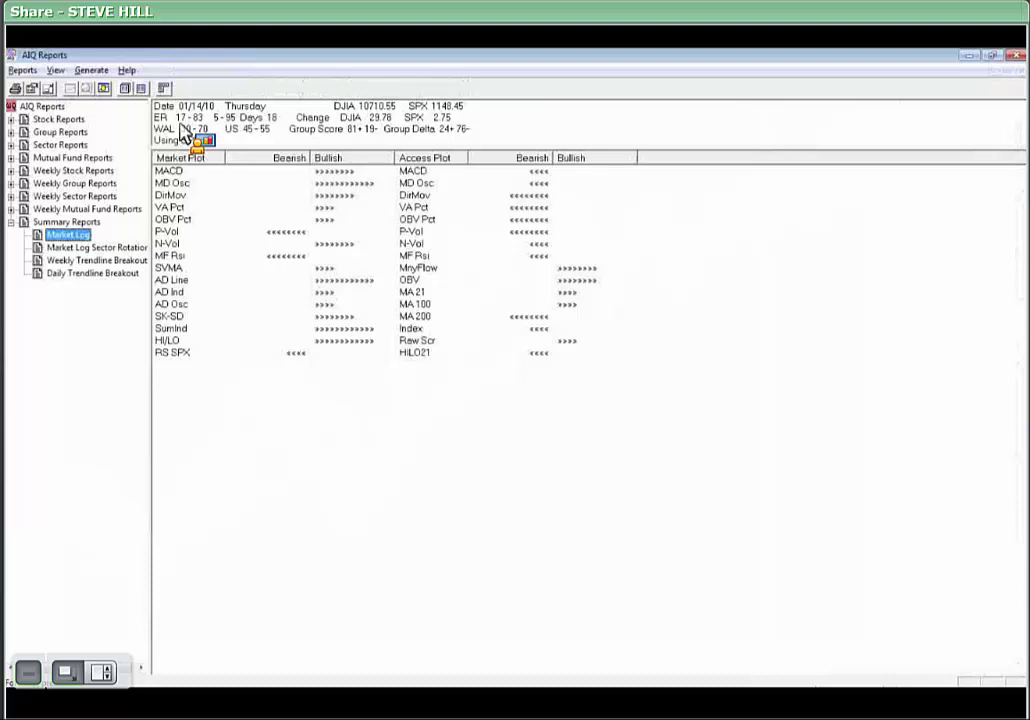
left_click_drag(185, 135, 246, 130)
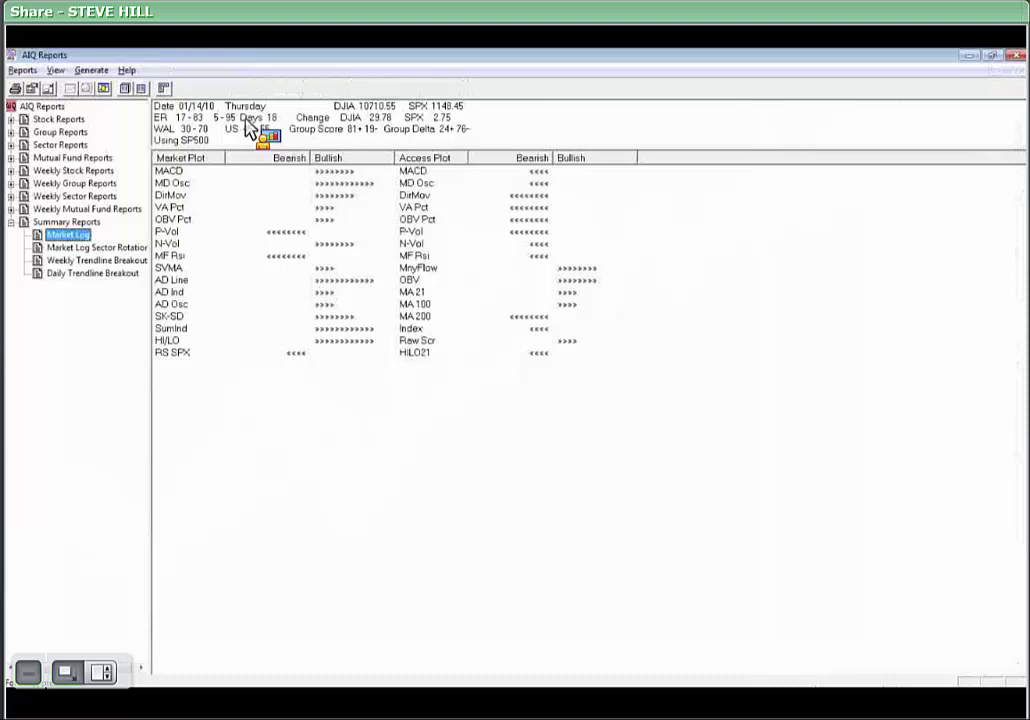
left_click_drag(247, 130, 215, 134)
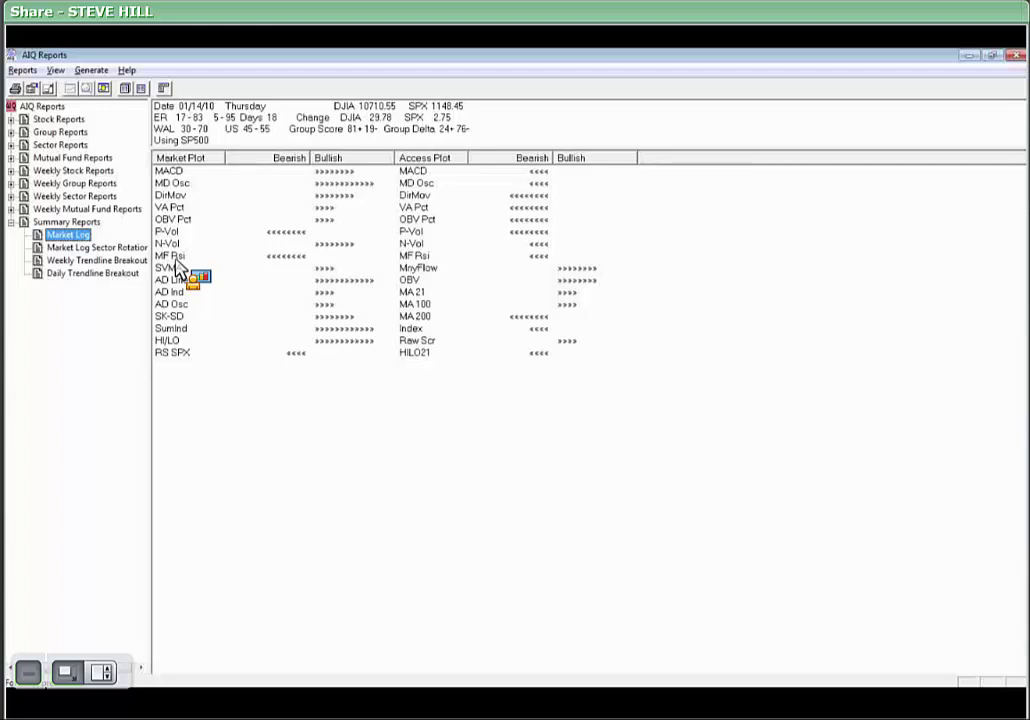
left_click_drag(177, 266, 178, 349)
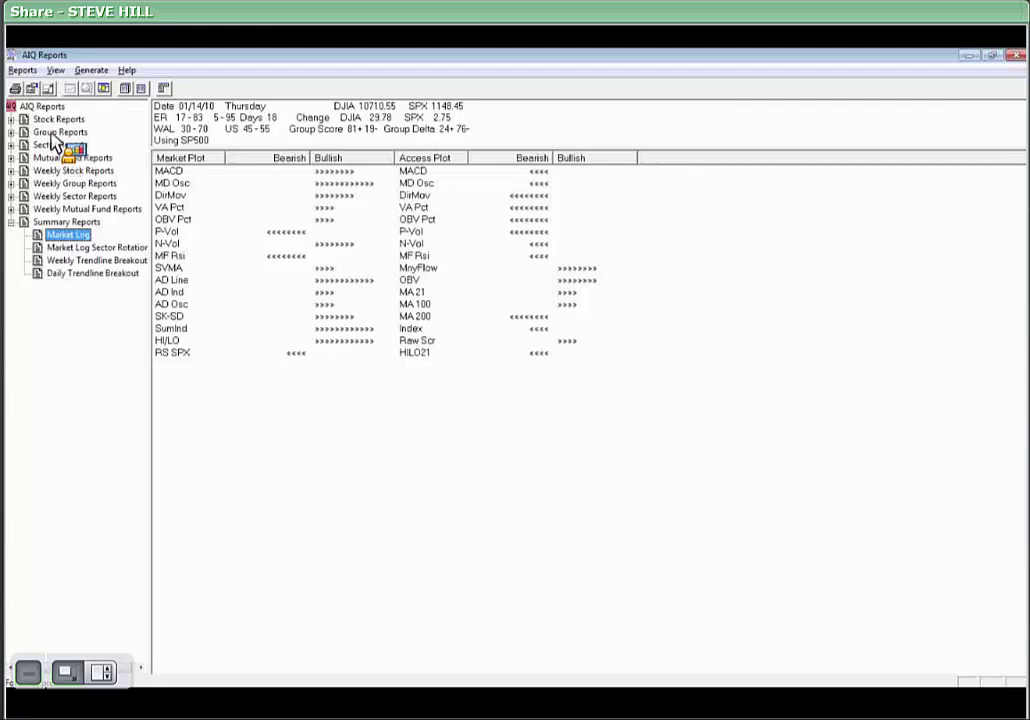
Open the daily Group Analysis report among the group reports and review its rankings from the strongest to the weakest group.
double_click(52, 135)
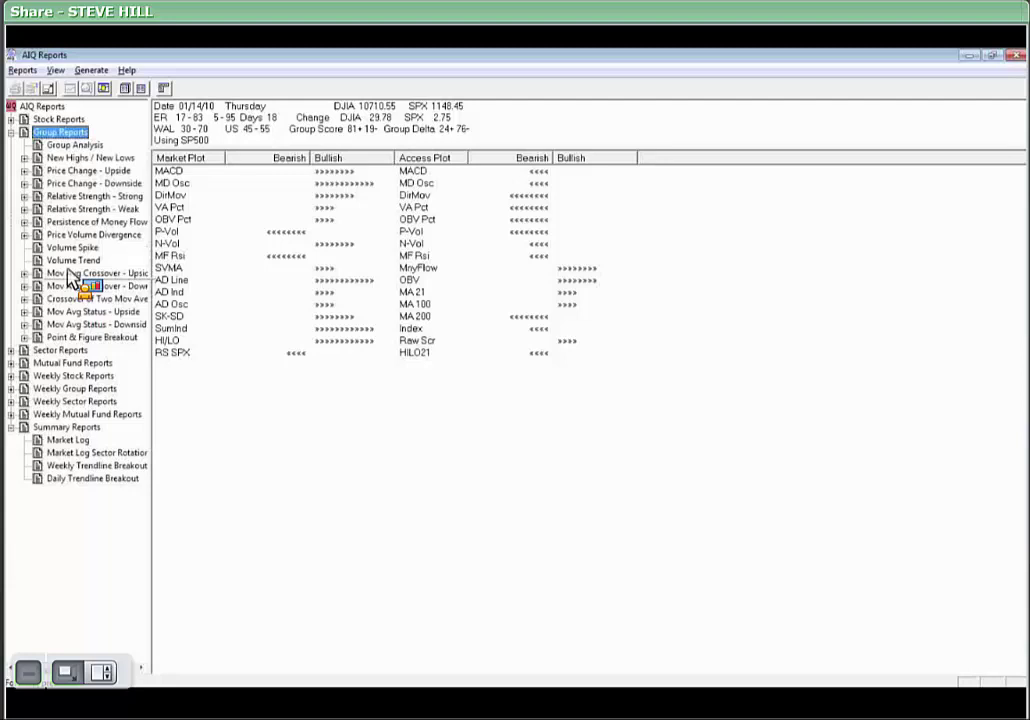
left_click_drag(70, 280, 95, 150)
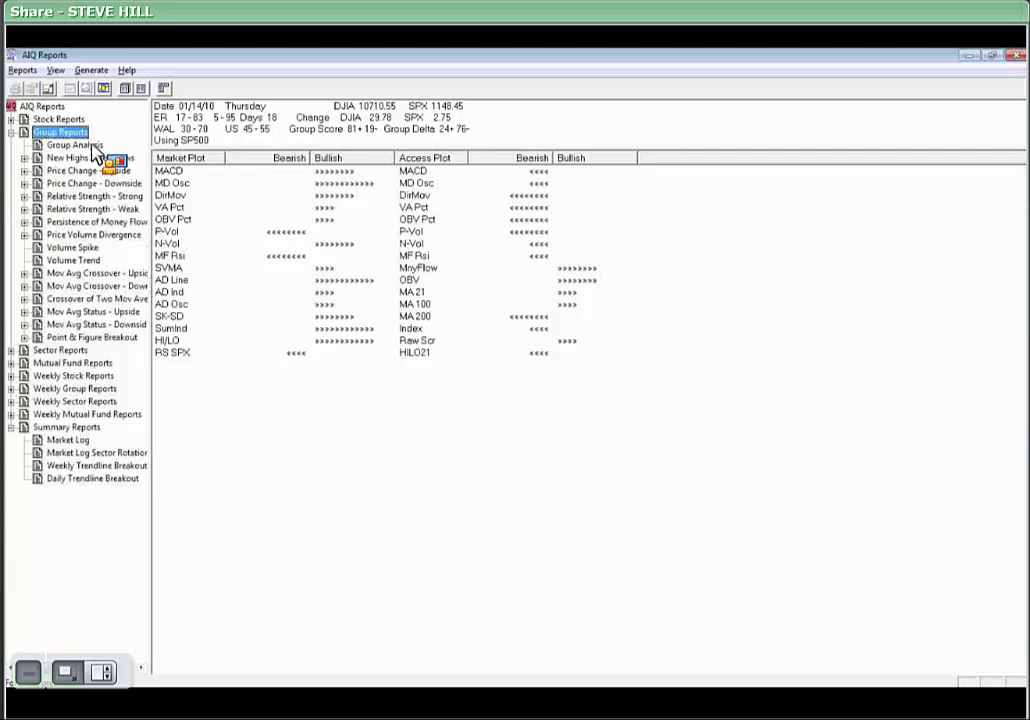
left_click(93, 146)
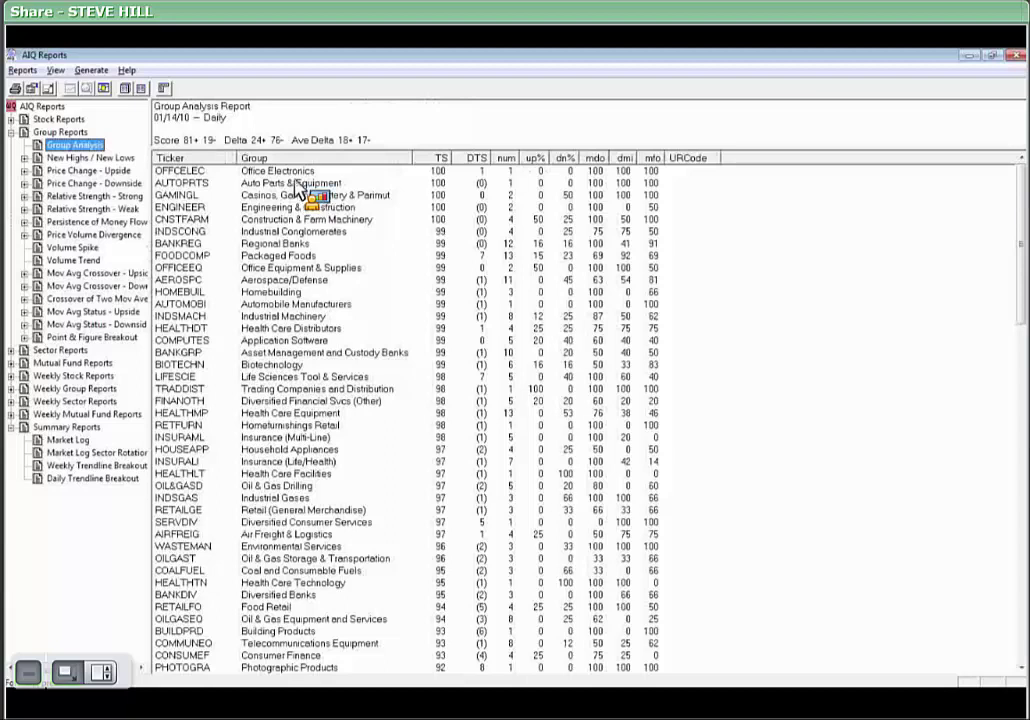
left_click_drag(1020, 240, 1016, 578)
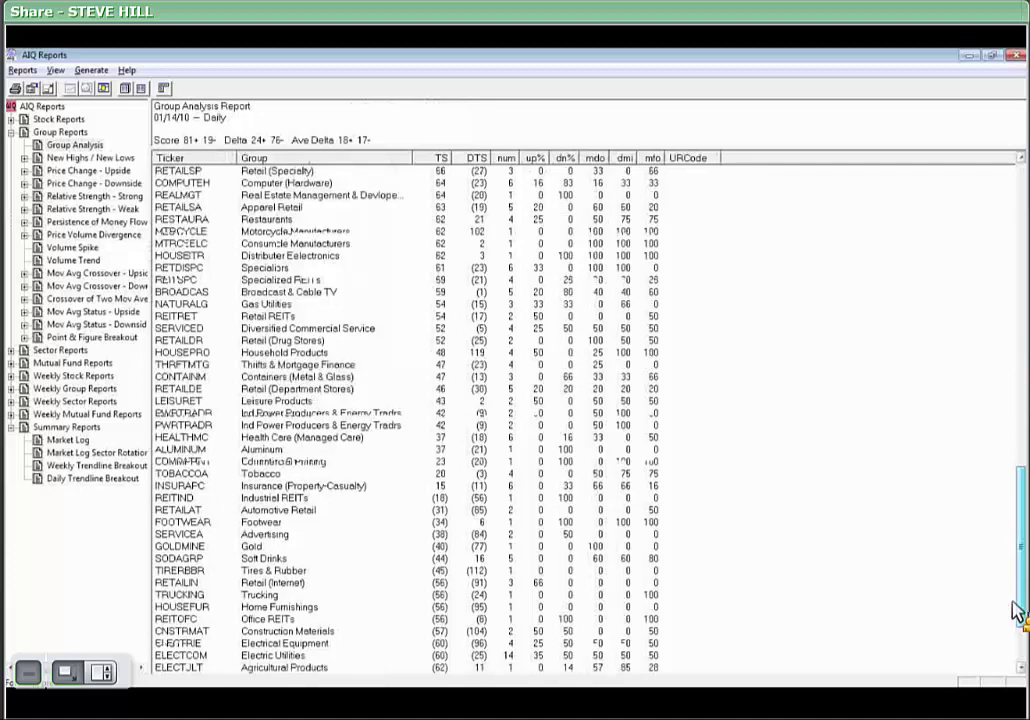
scroll(410, 445, "down", 3)
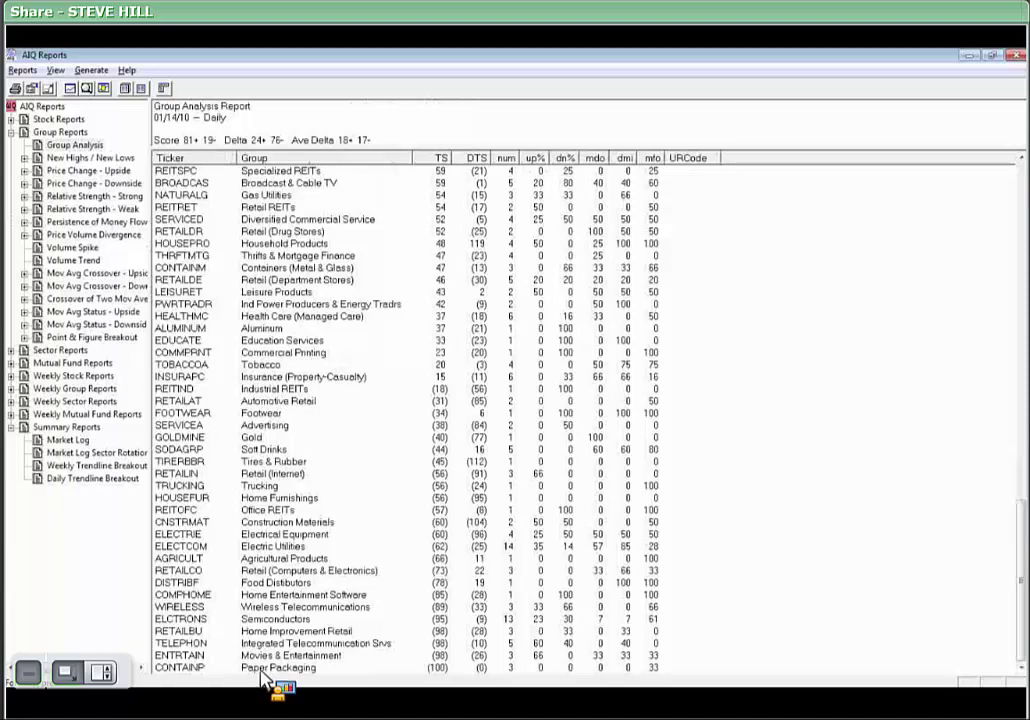
left_click(1024, 172)
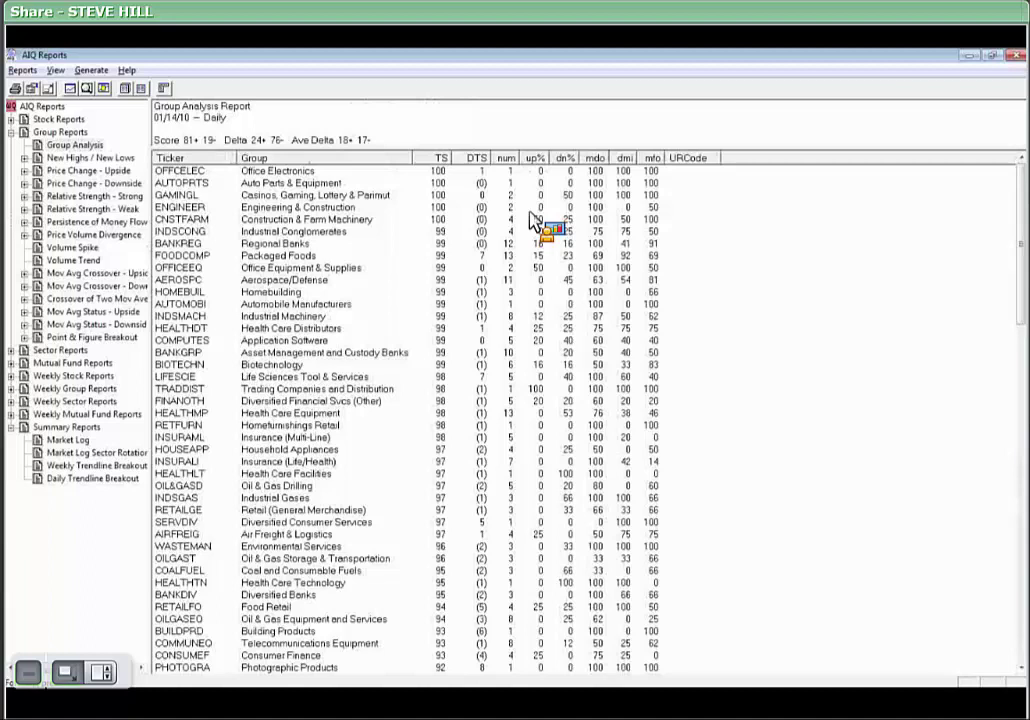
Open the chart of the Office Electronics group (OFFCELEC) from the report and maximize it.
left_click(180, 171)
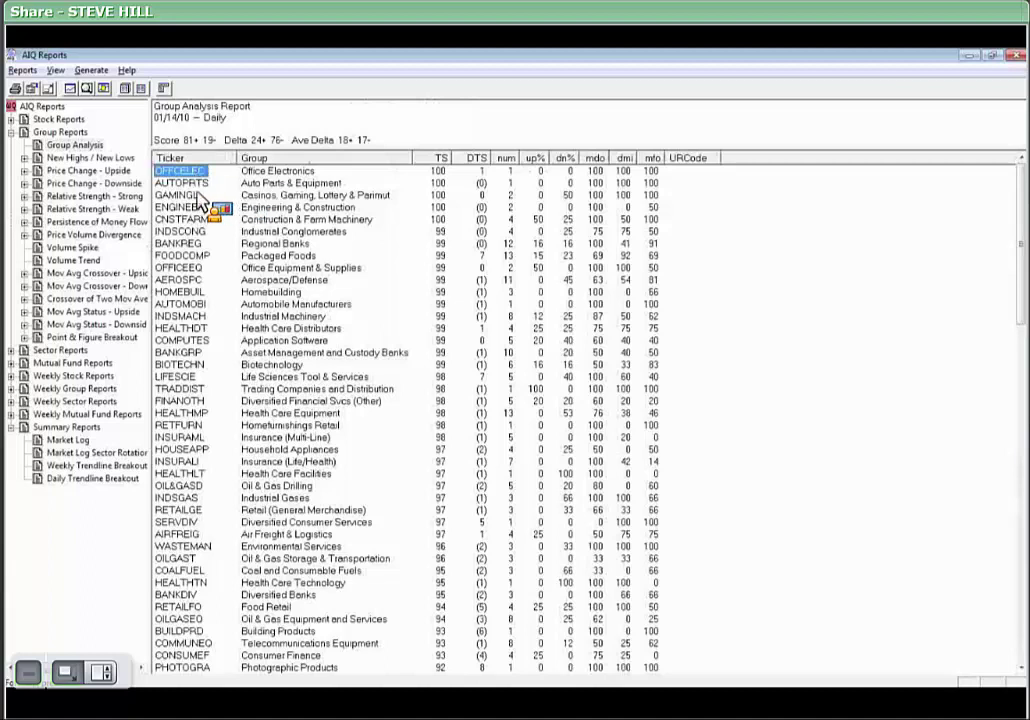
left_click(73, 92)
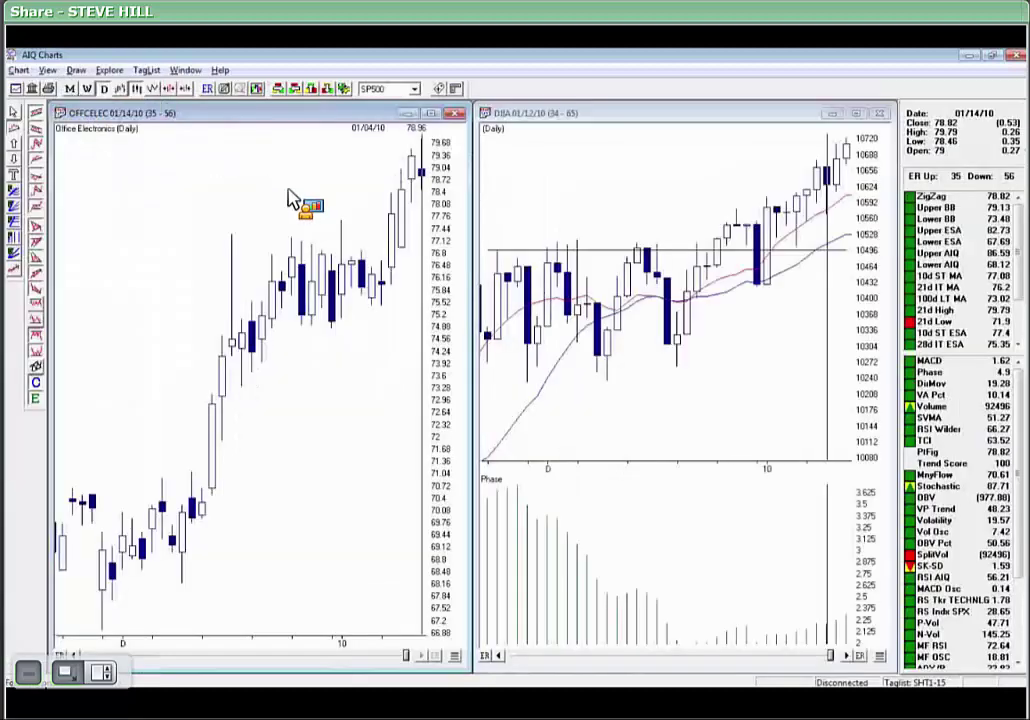
left_click(432, 114)
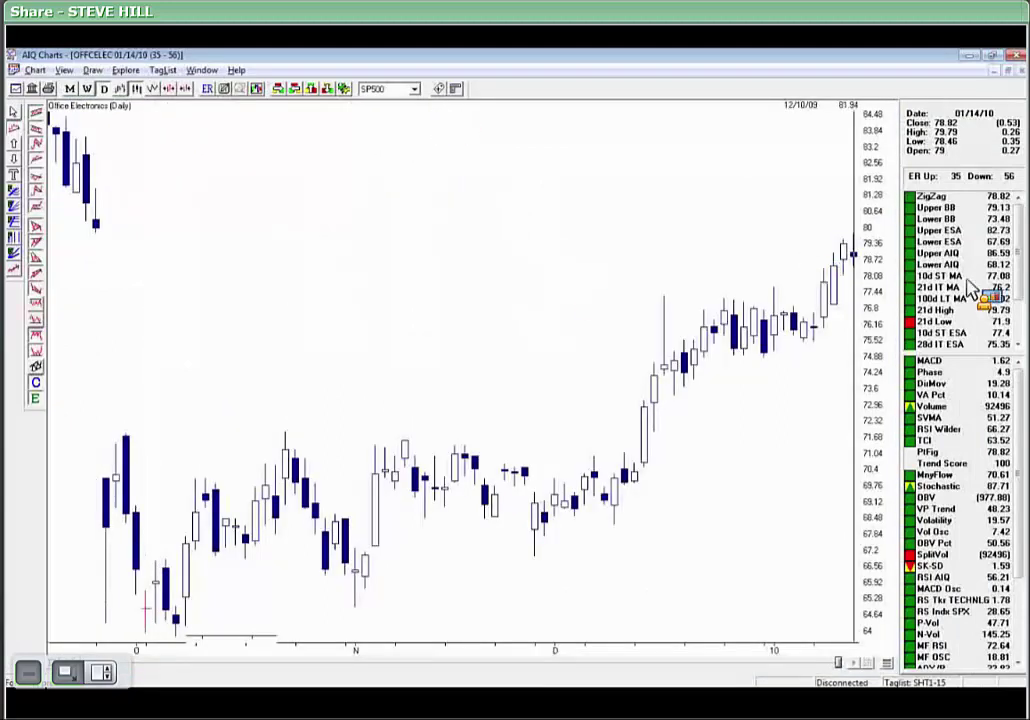
Add the 10d ST MA, 21d IT MA and MACD to the Office Electronics chart, and drill down to its stock Xerox (XRX).
left_click_drag(967, 281, 940, 300)
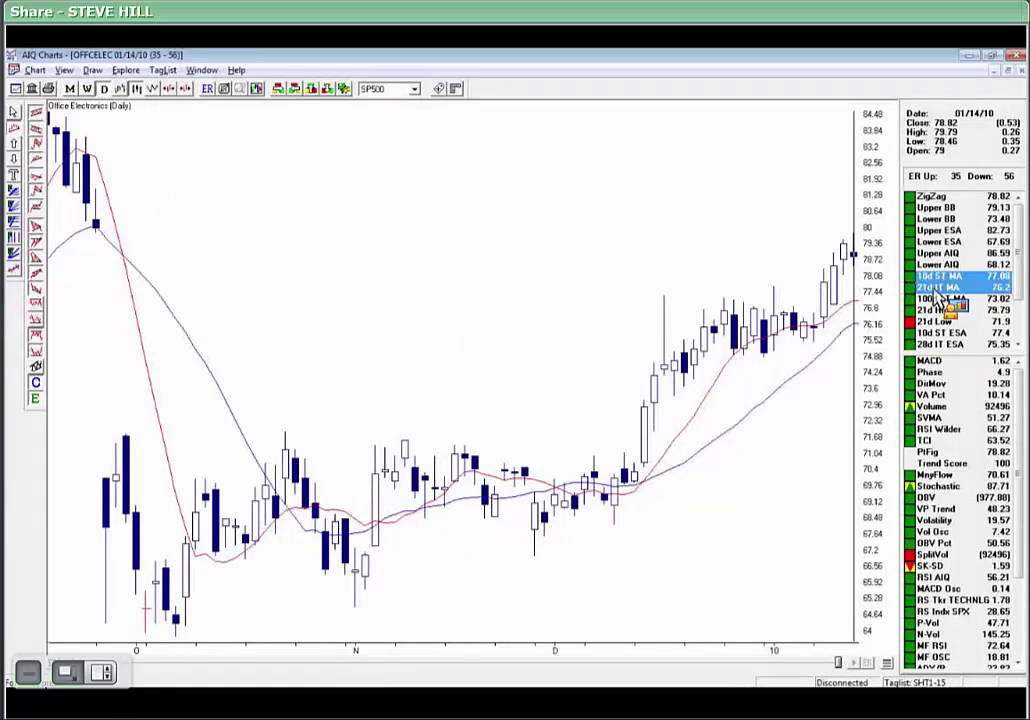
left_click_drag(936, 300, 940, 368)
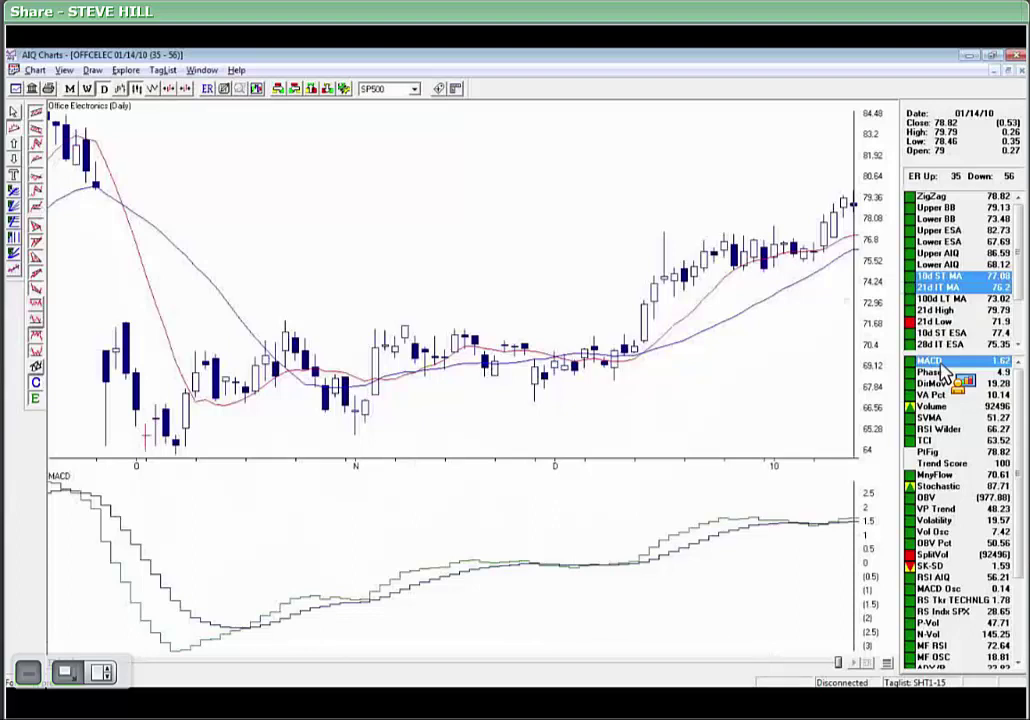
left_click_drag(941, 367, 330, 100)
left_click(330, 100)
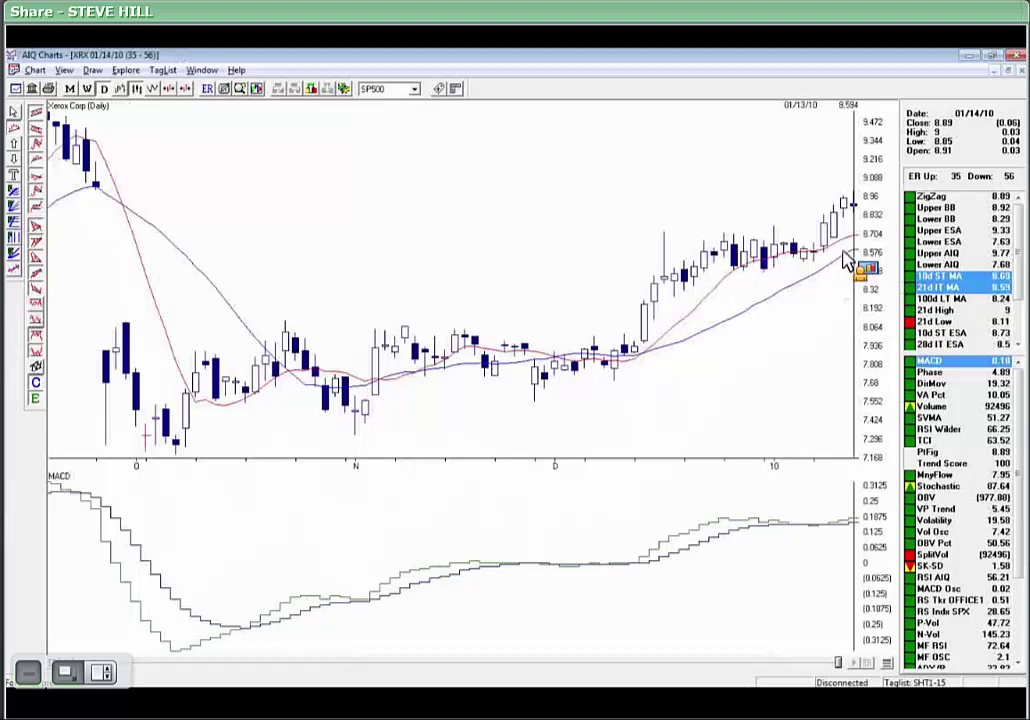
From the Group Analysis report, chart the Auto Parts & Equipment group (AUTOPRTS) and drill down to its stock Johnson Controls (JCI).
key("alt+Tab")
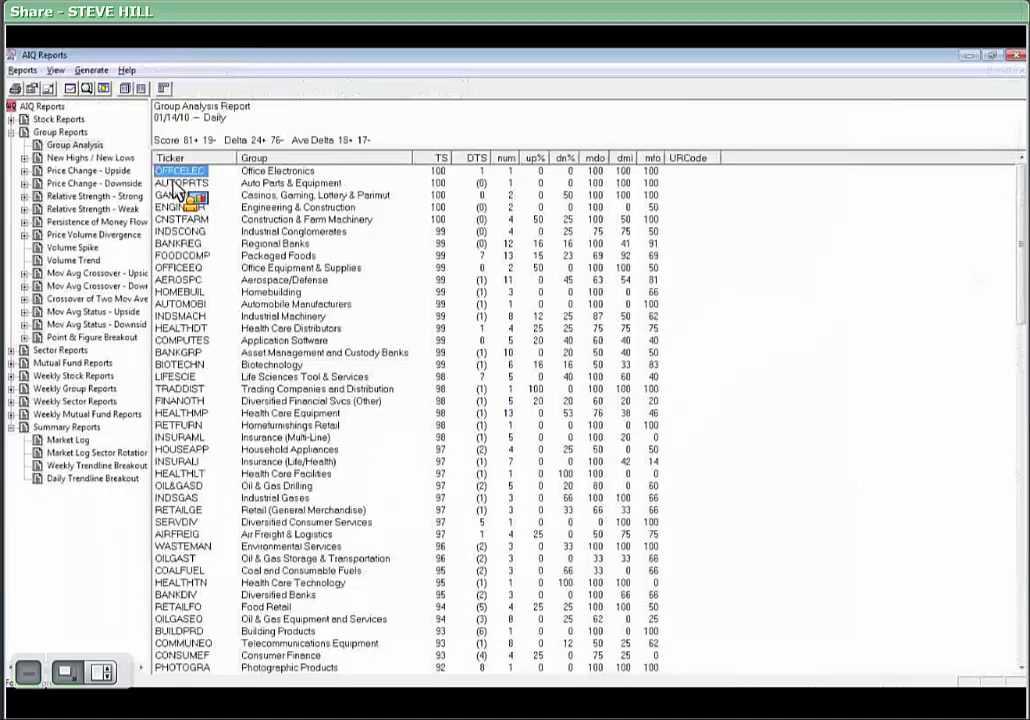
double_click(174, 185)
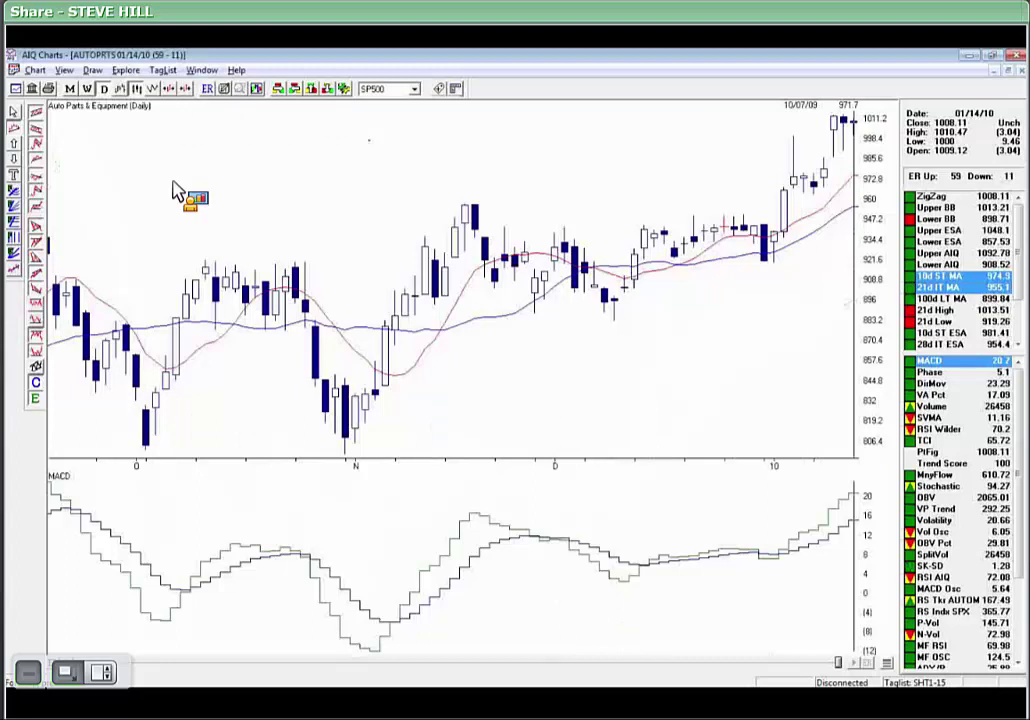
left_click(330, 92)
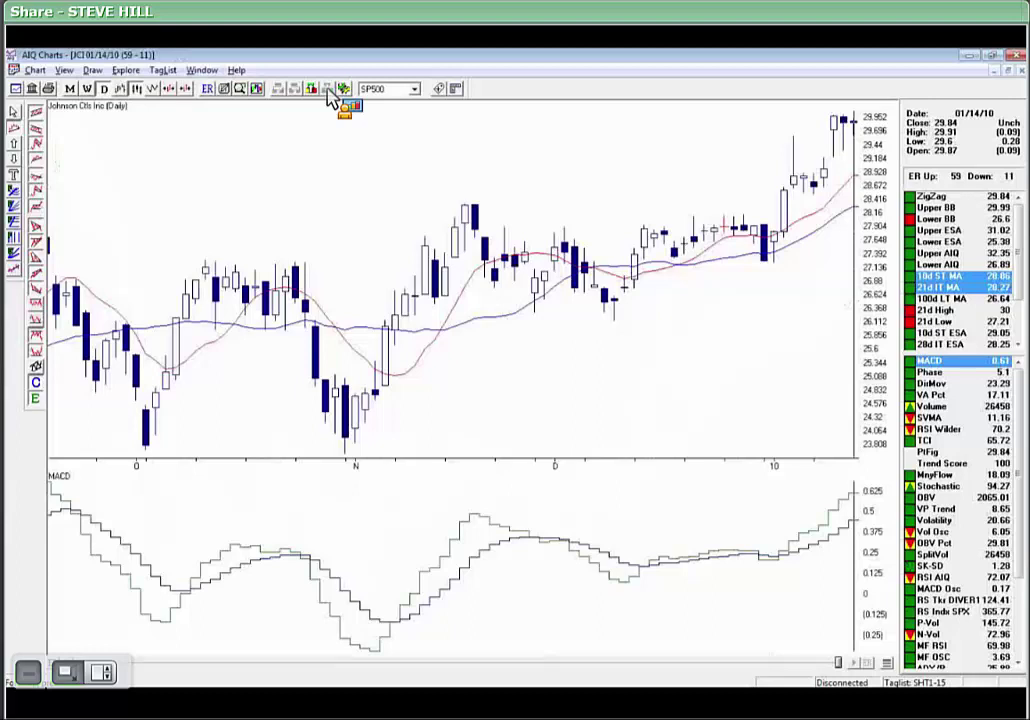
left_click(330, 92)
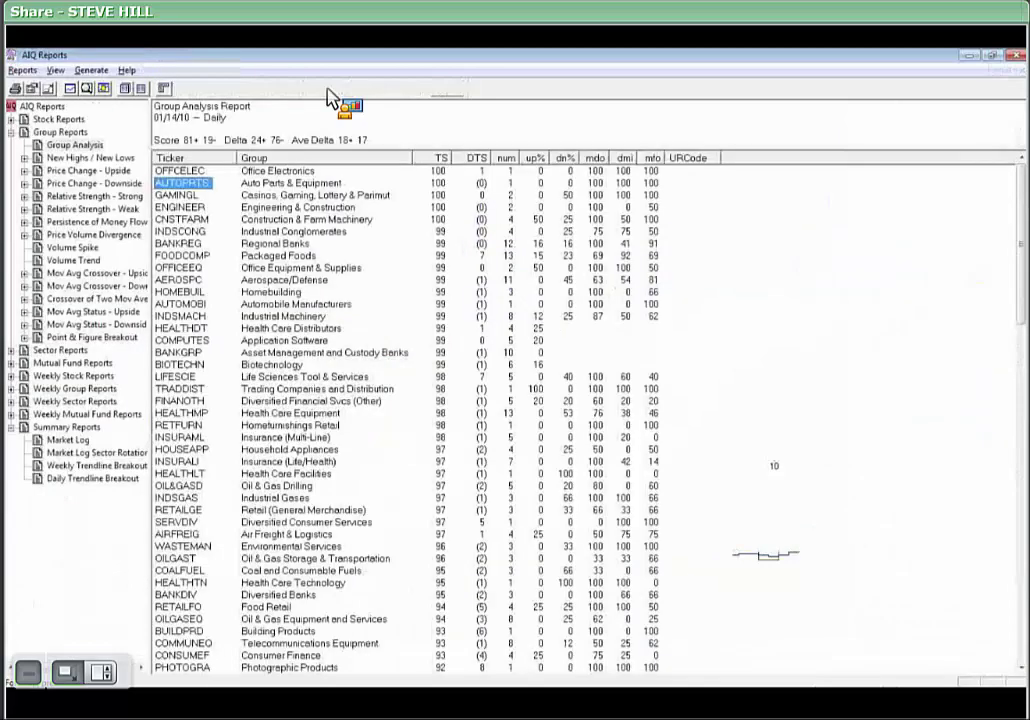
Chart the Casinos, Gaming, Lottery & Parimut group (GAMINGL) from the report and drill down to its first stock, IGT.
left_click(191, 196)
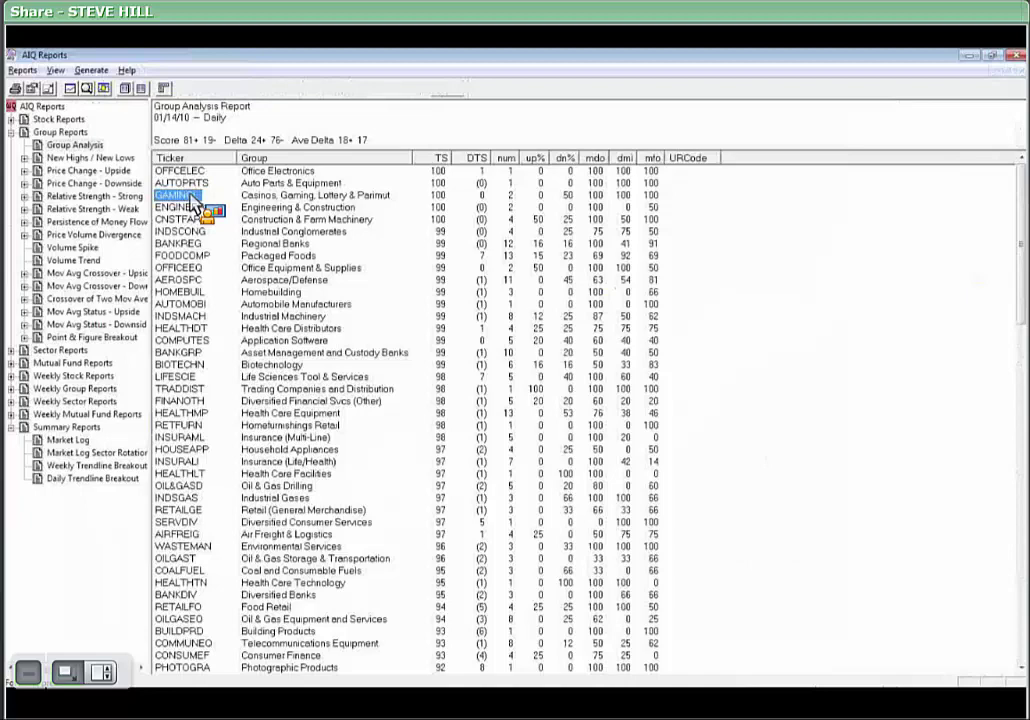
left_click_drag(191, 196, 73, 92)
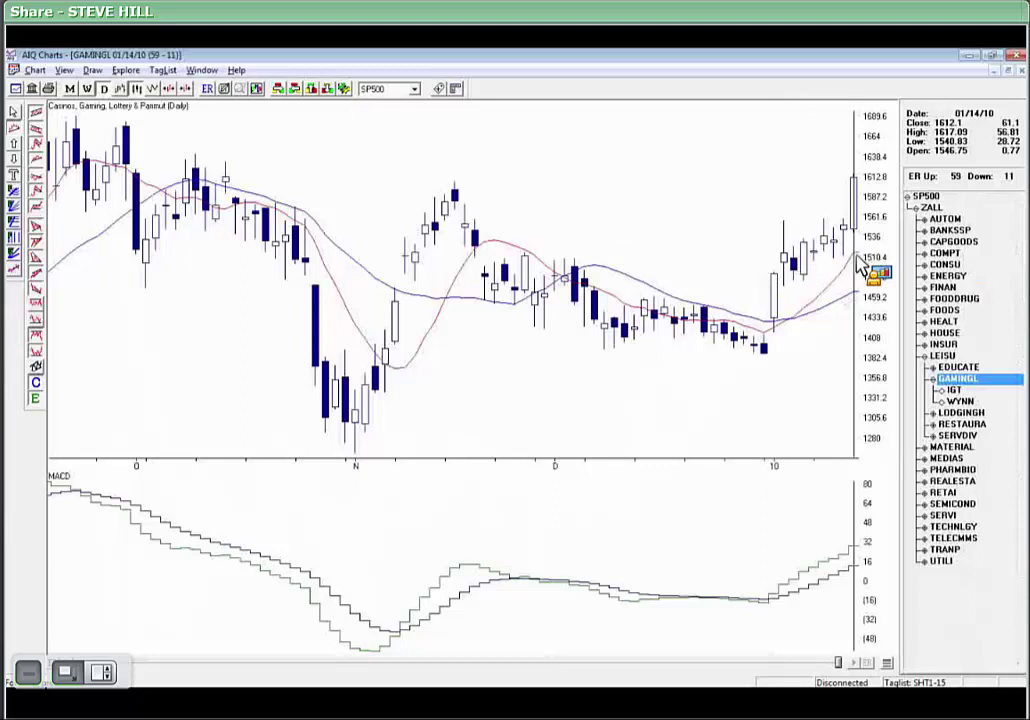
left_click(334, 93)
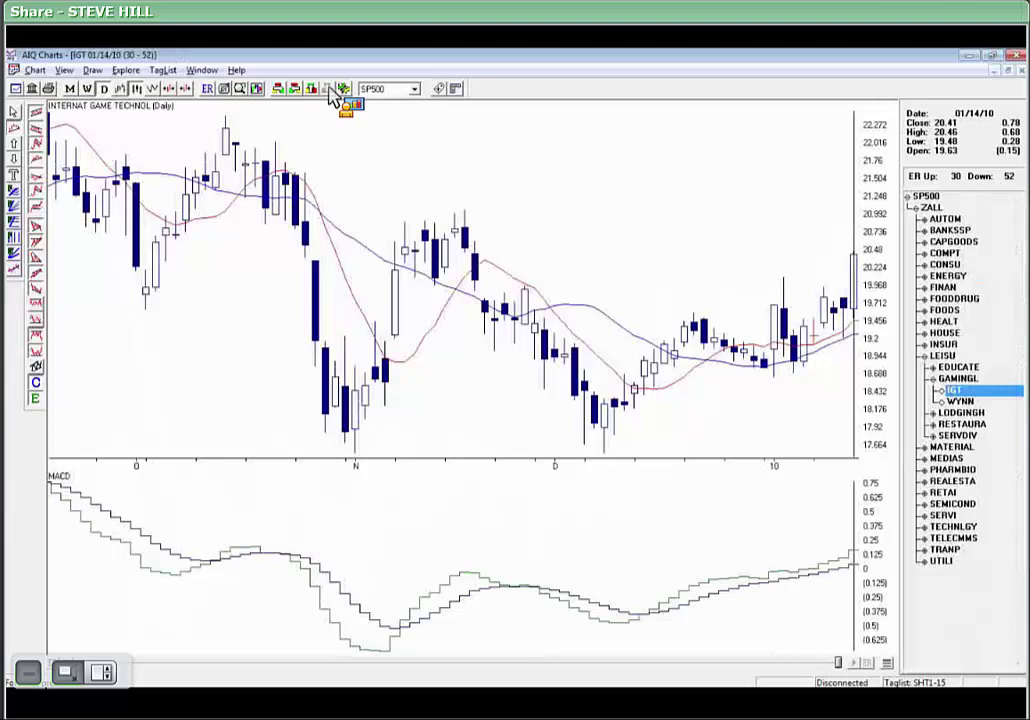
left_click_drag(335, 95, 686, 596)
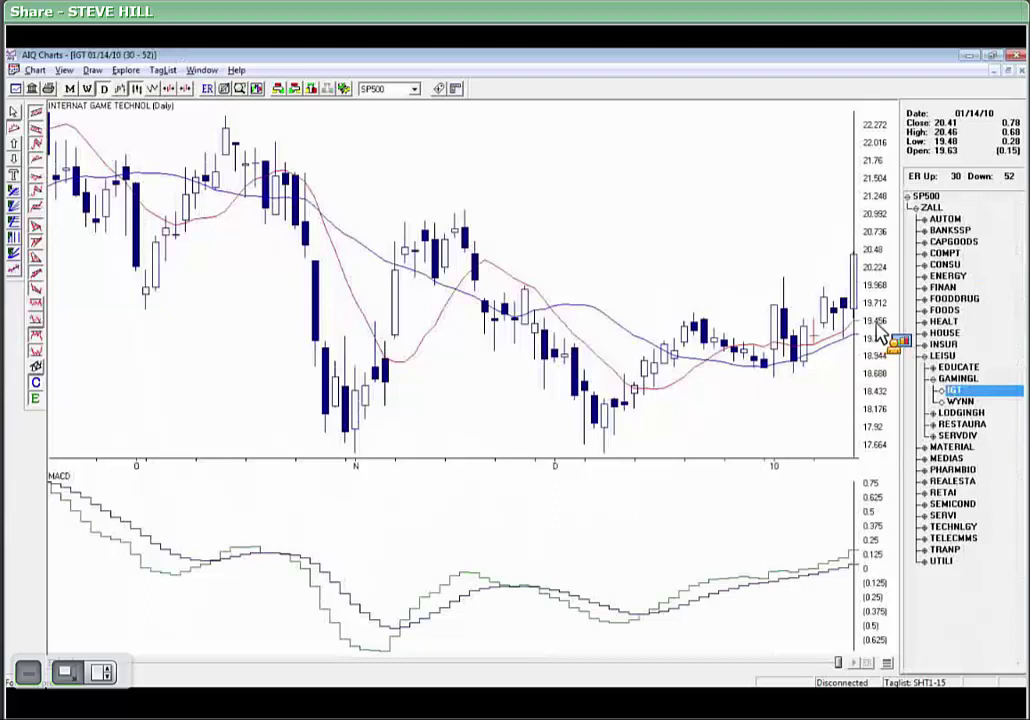
Set LNG1-15 as the current tag list.
left_click_drag(878, 333, 357, 72)
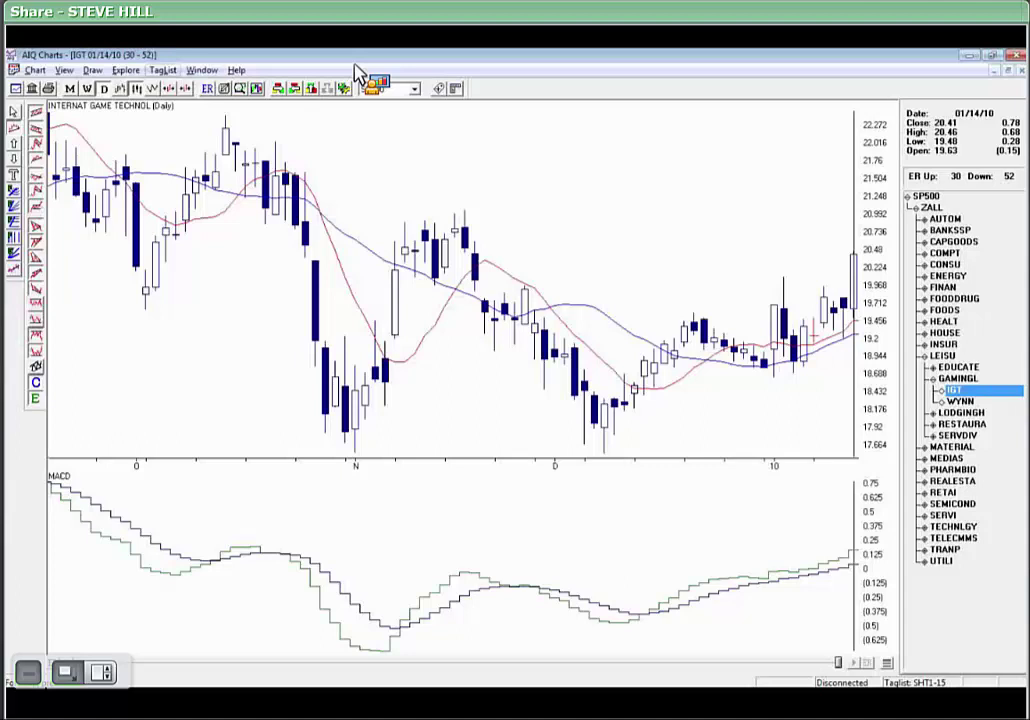
left_click_drag(357, 72, 168, 77)
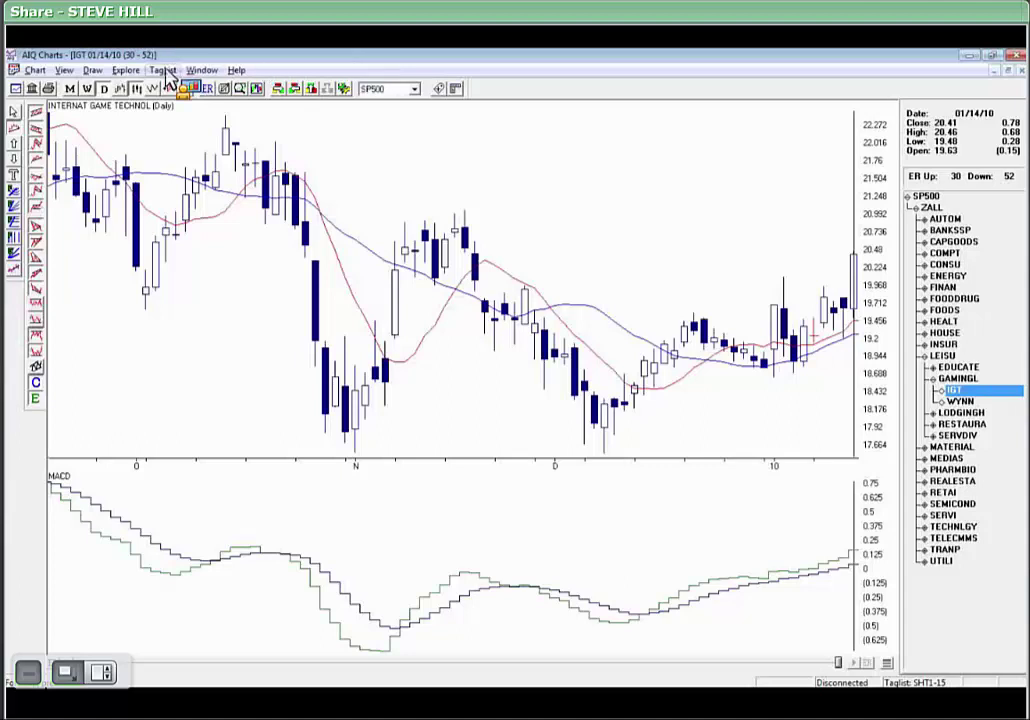
left_click(166, 74)
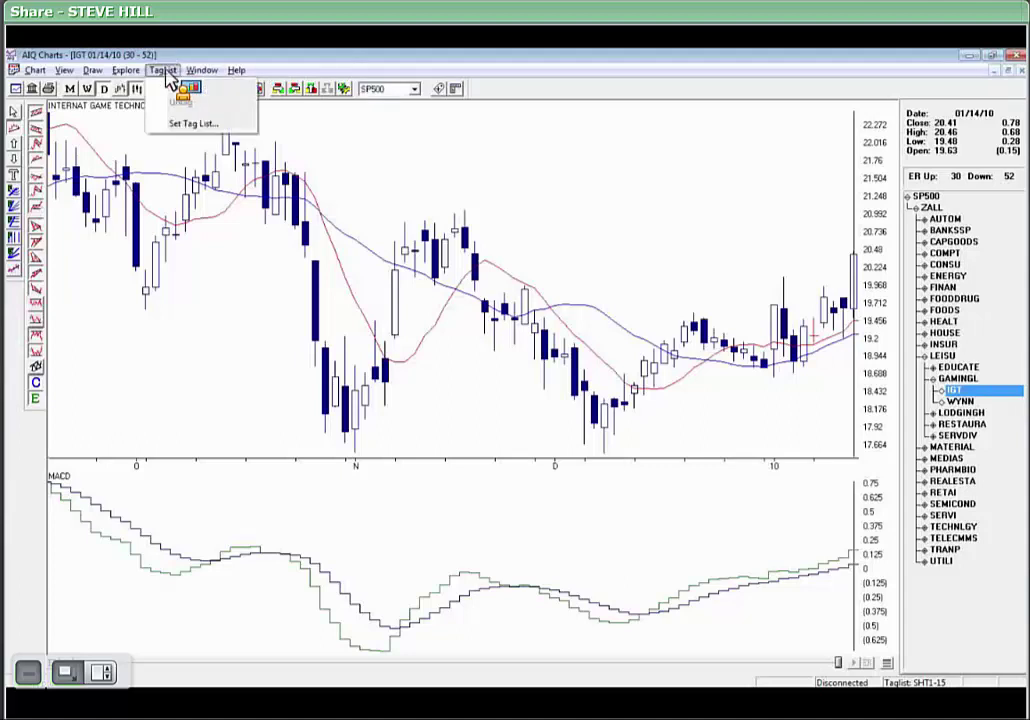
left_click_drag(170, 80, 183, 133)
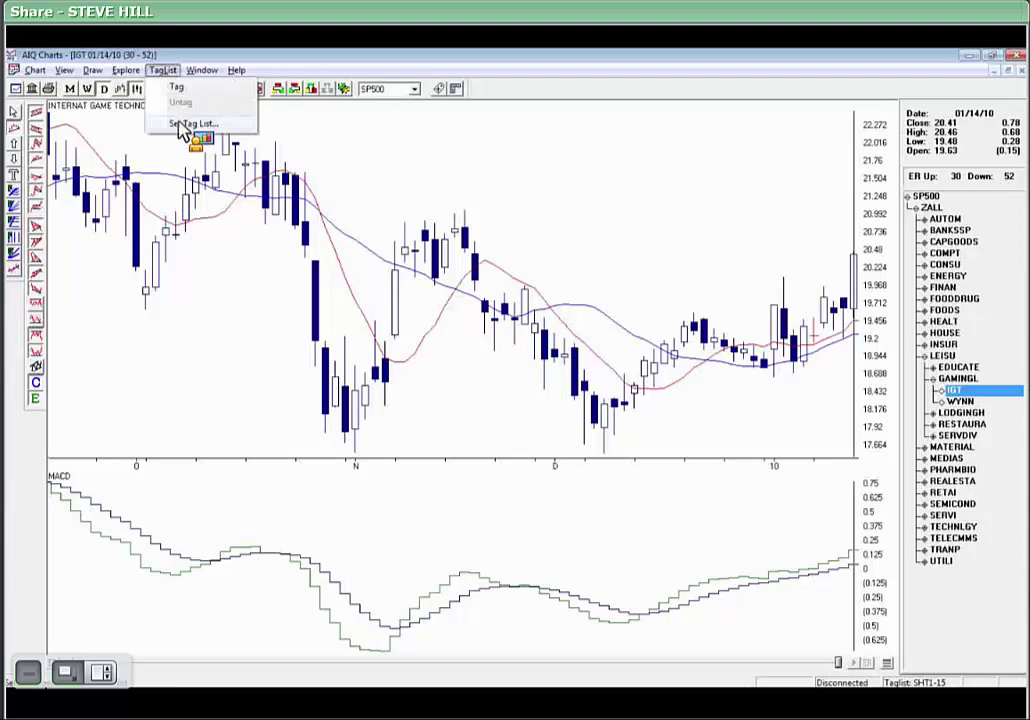
left_click(182, 126)
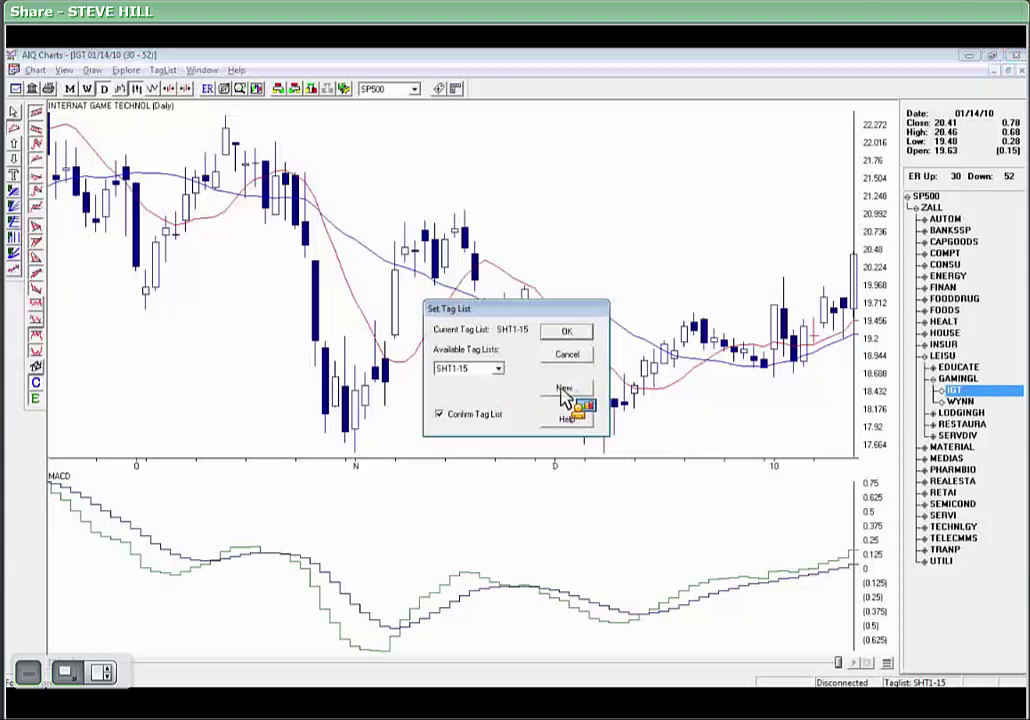
left_click(499, 369)
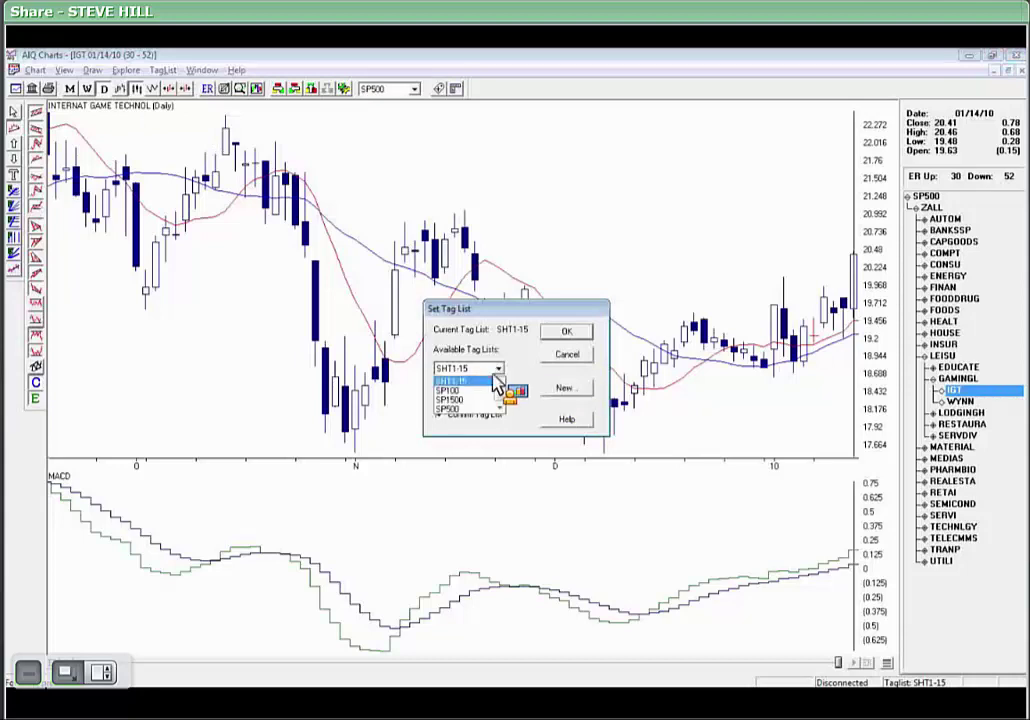
scroll(501, 385, "up", 1)
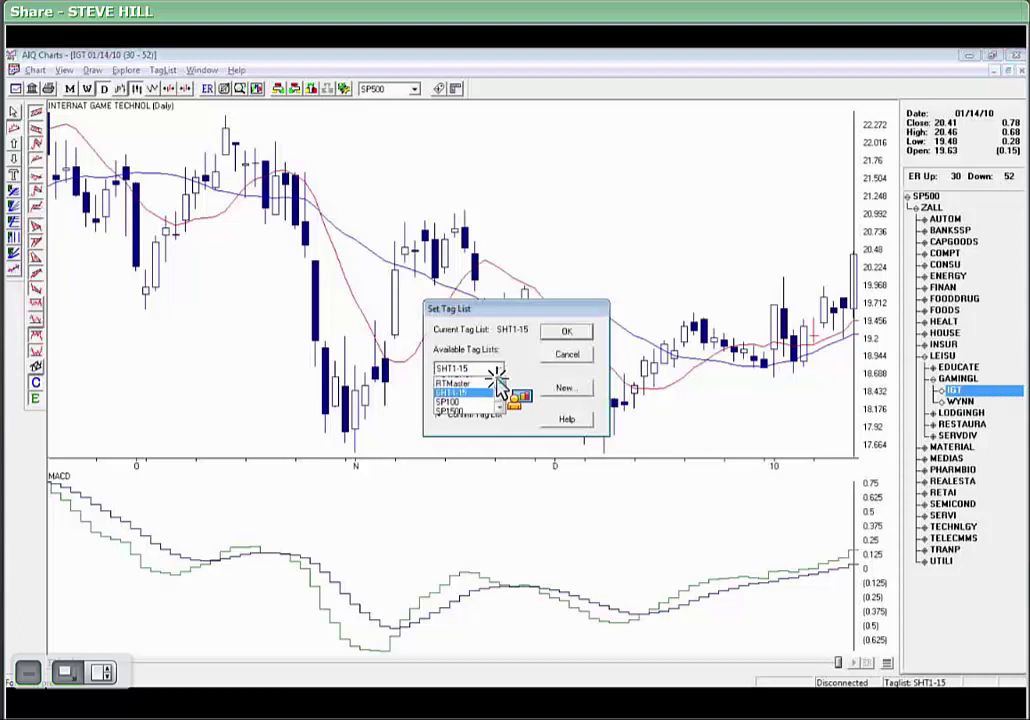
scroll(500, 385, "up", 4)
scroll(499, 385, "up", 2)
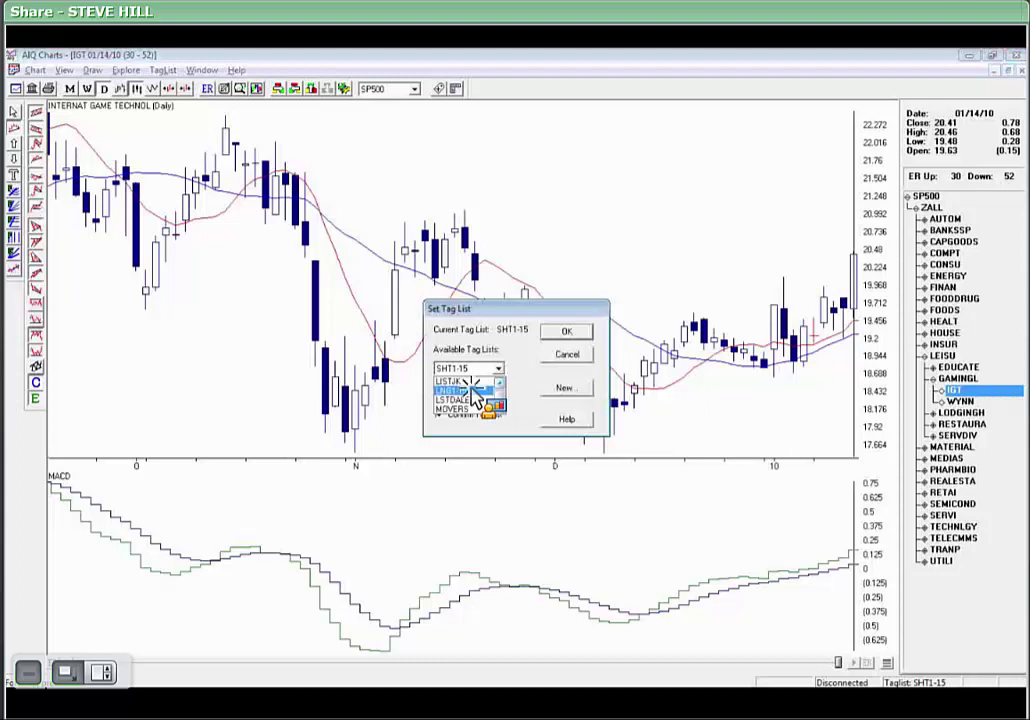
left_click(473, 397)
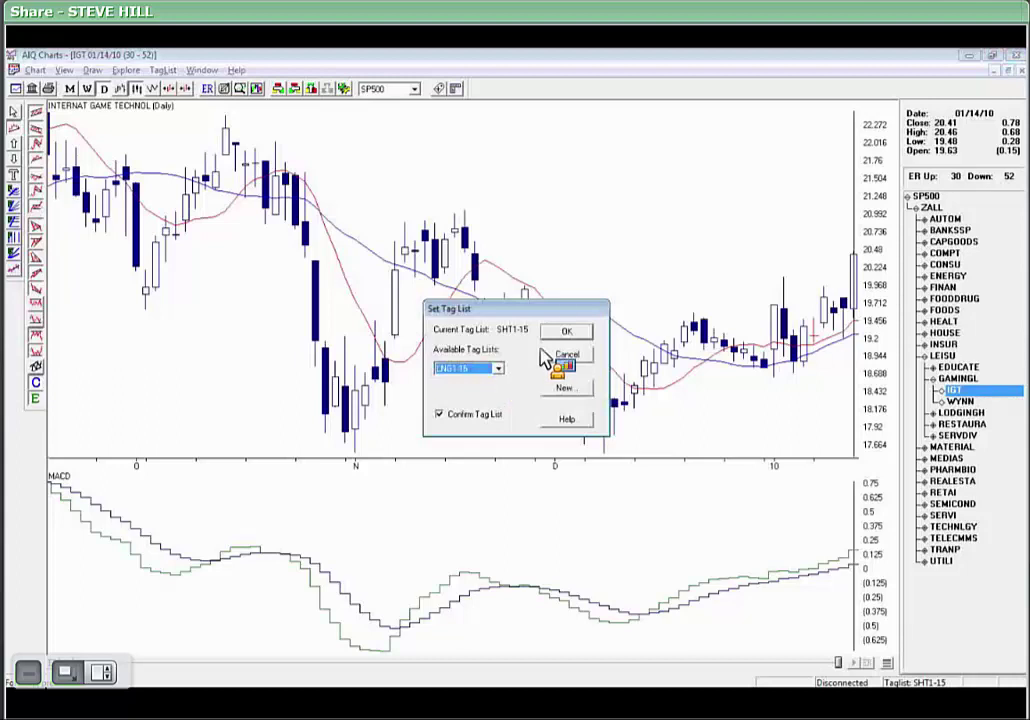
left_click(566, 333)
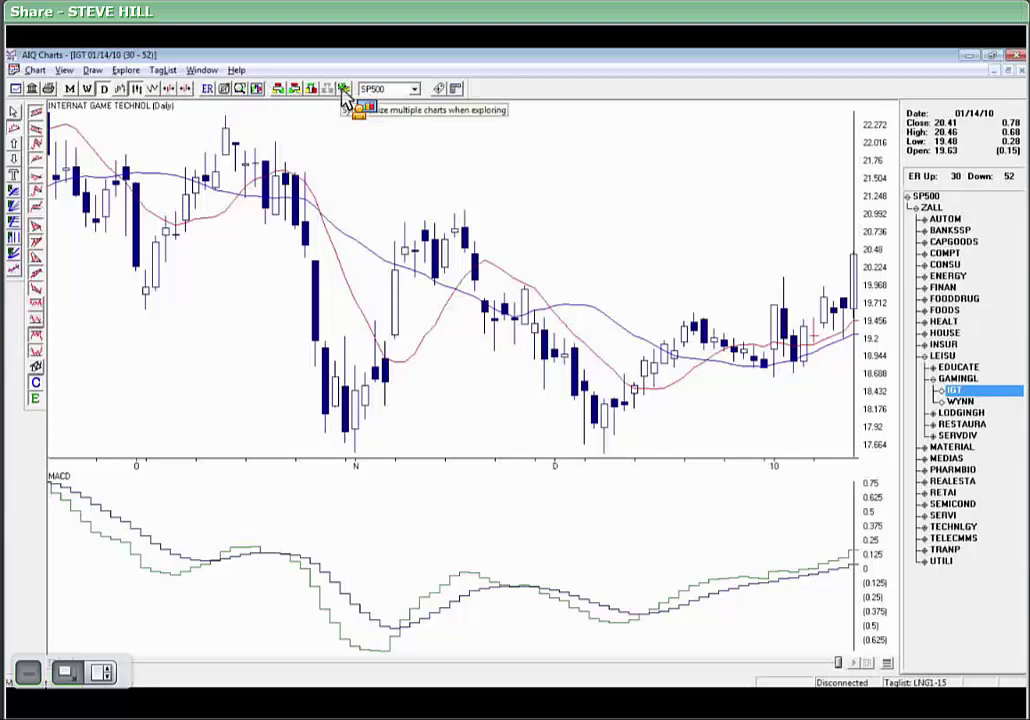
Tag IGT into the LNG1-15 list and move on to the group's other stock, WYNN.
left_click(438, 89)
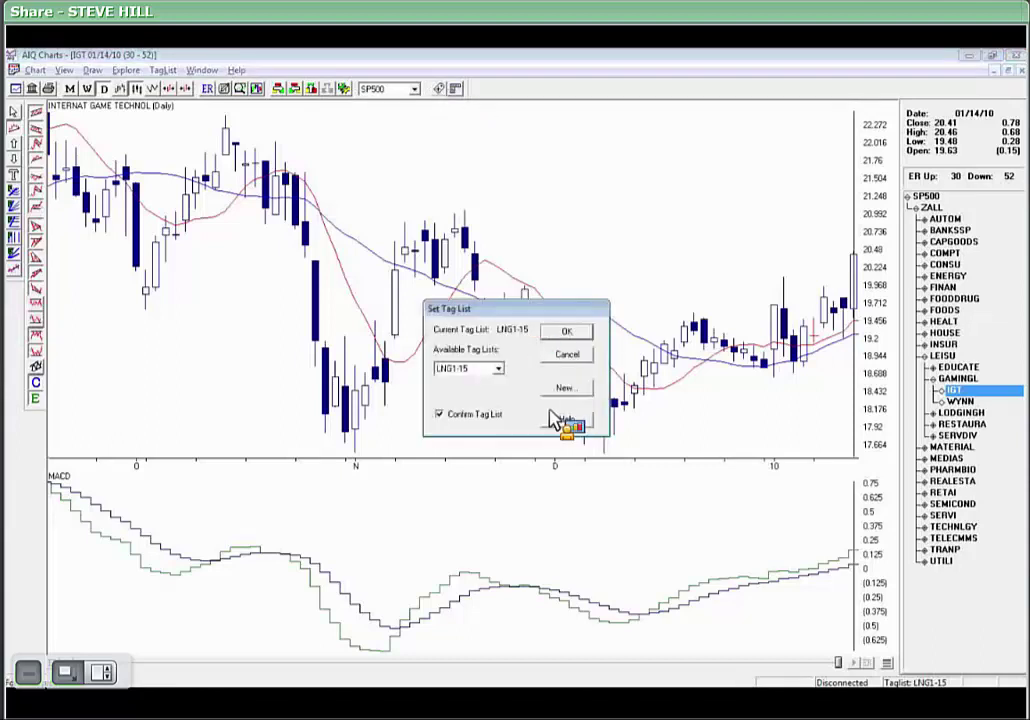
left_click(577, 335)
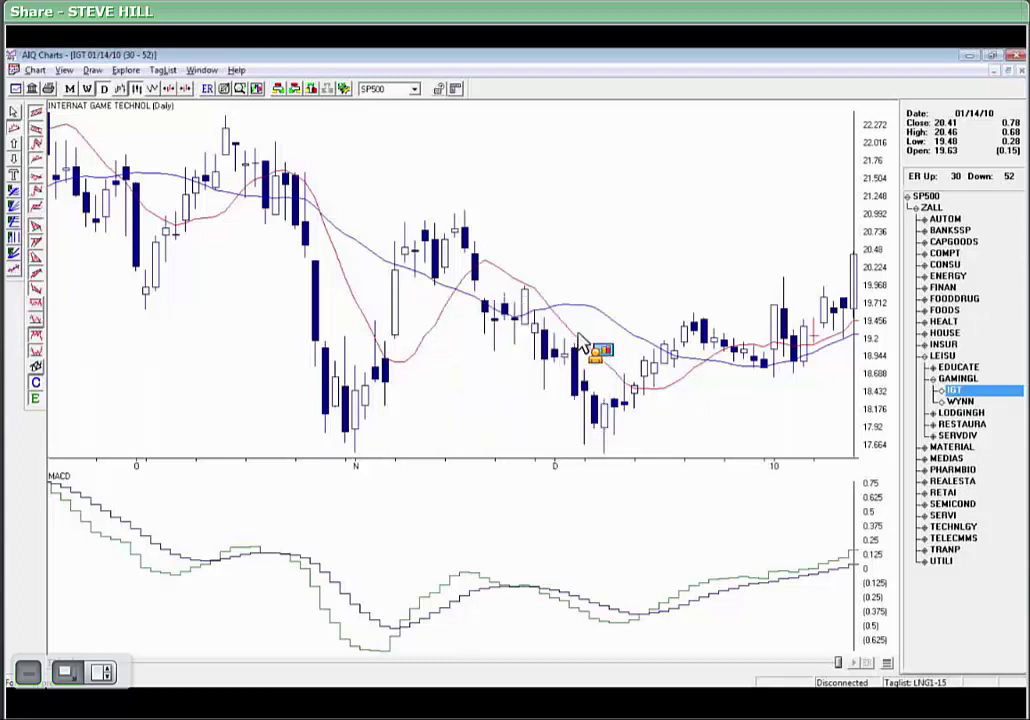
left_click(281, 97)
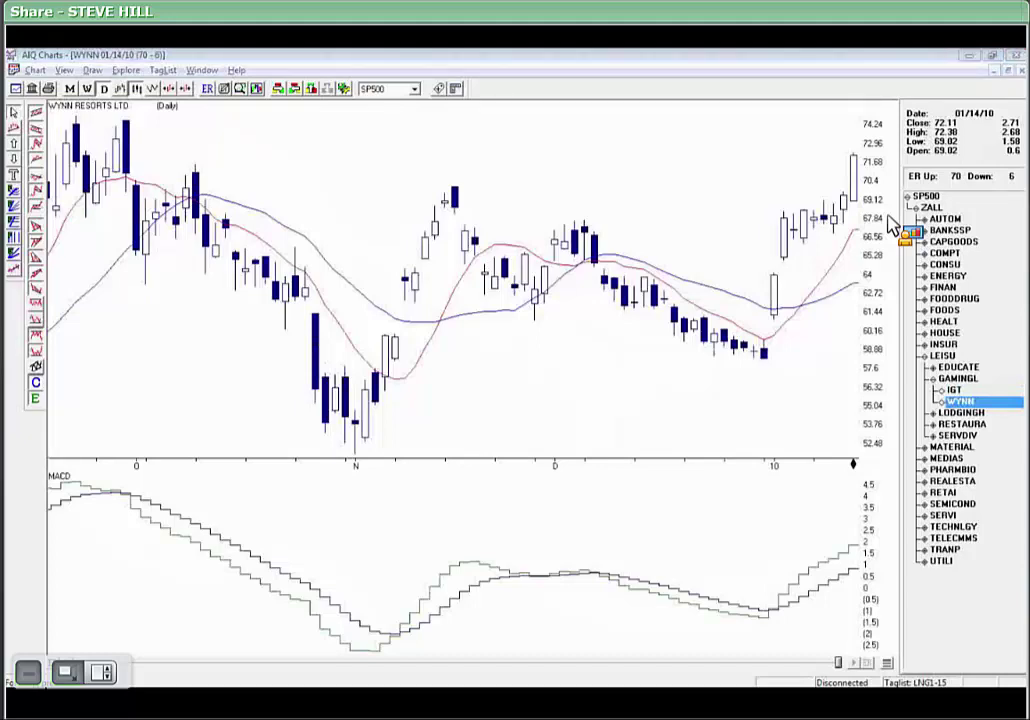
From the Group Analysis report, chart the Engineering & Construction group (ENGINEER) and drill down to Fluor (FLR).
key("alt+Tab")
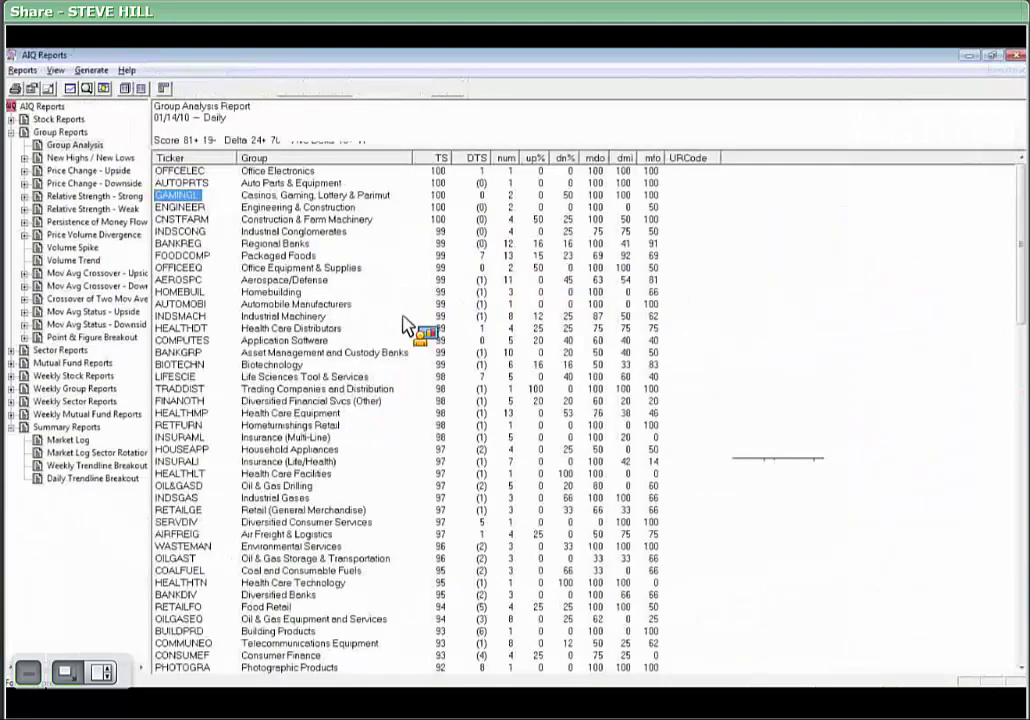
double_click(183, 209)
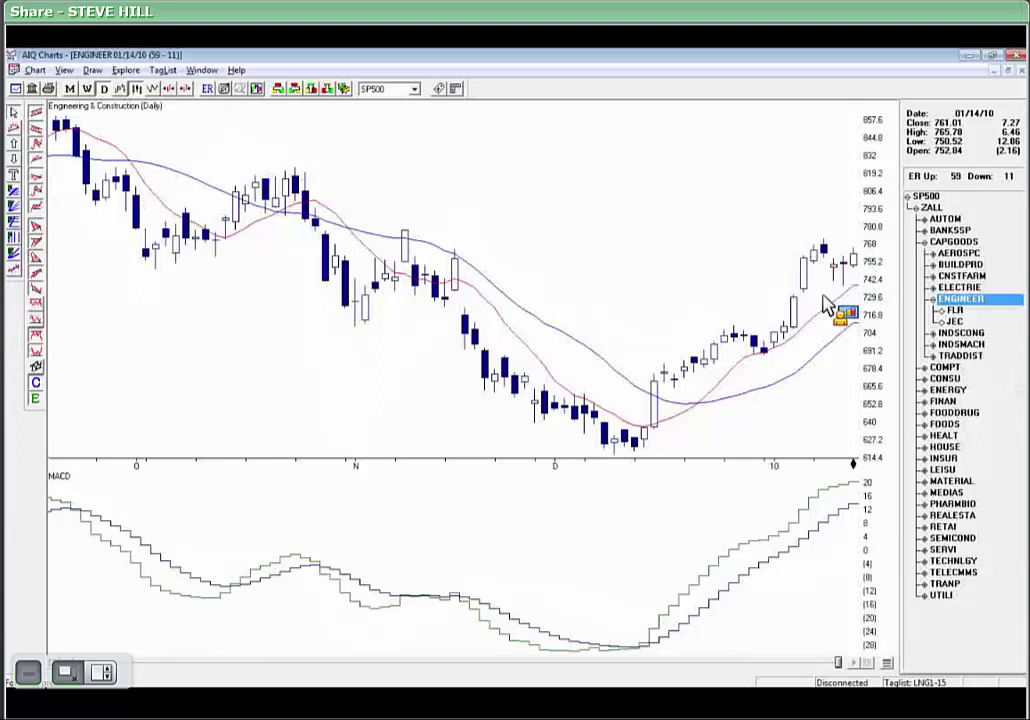
left_click_drag(686, 390, 330, 99)
left_click(328, 91)
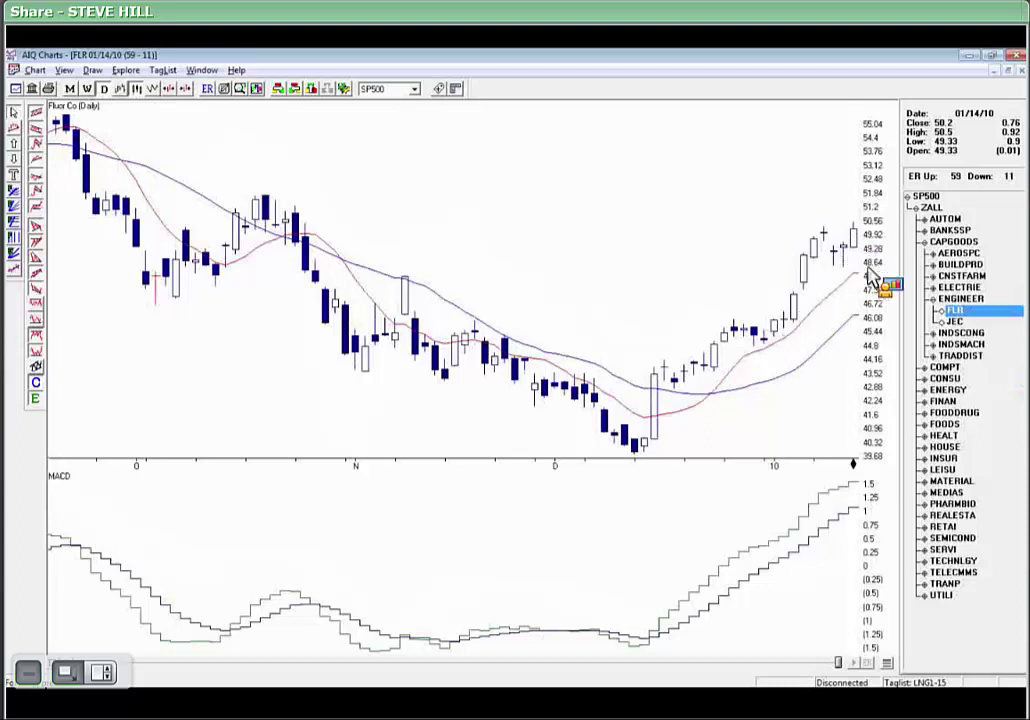
Move on to the chart of Jacobs Engineering (JEC) and tag the stock into the LNG1-15 list.
left_click(279, 90)
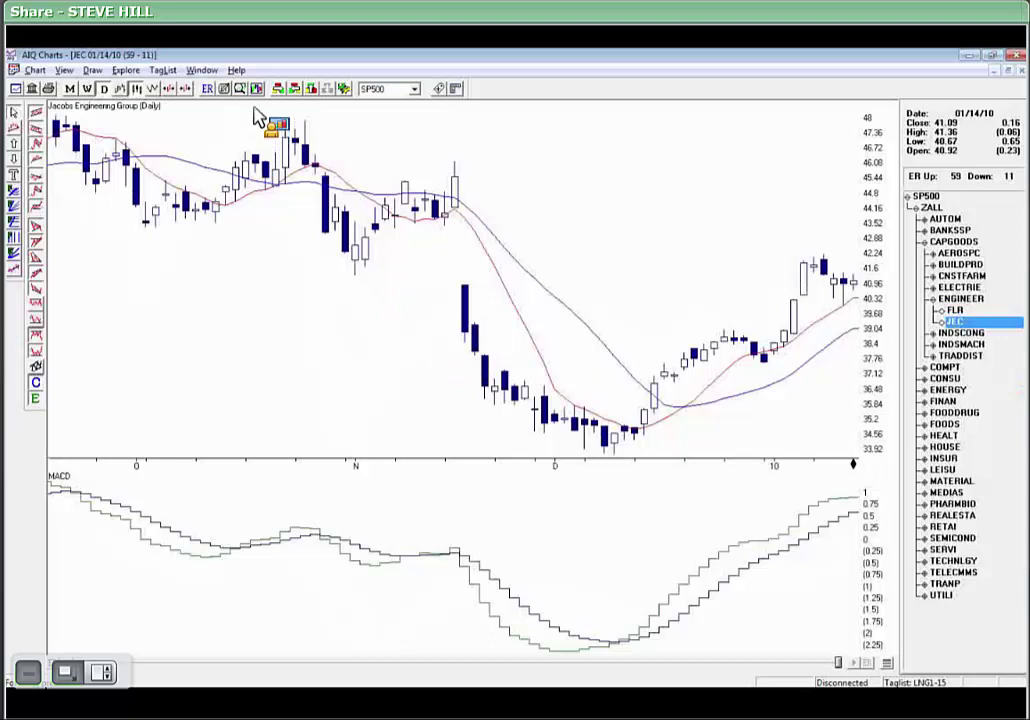
left_click(452, 89)
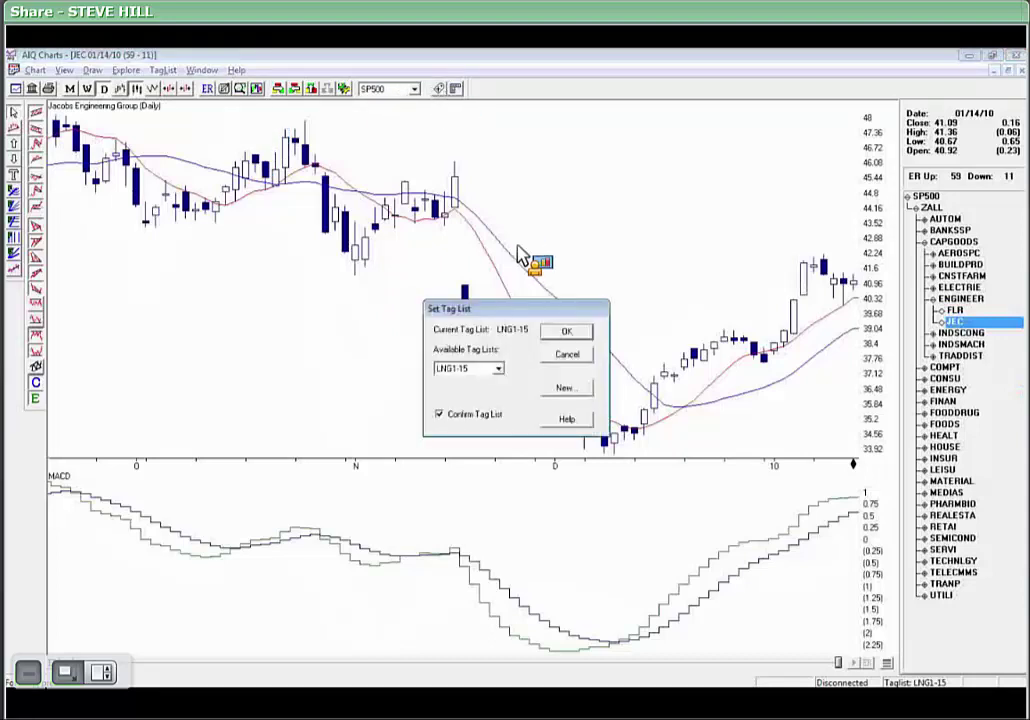
left_click(566, 333)
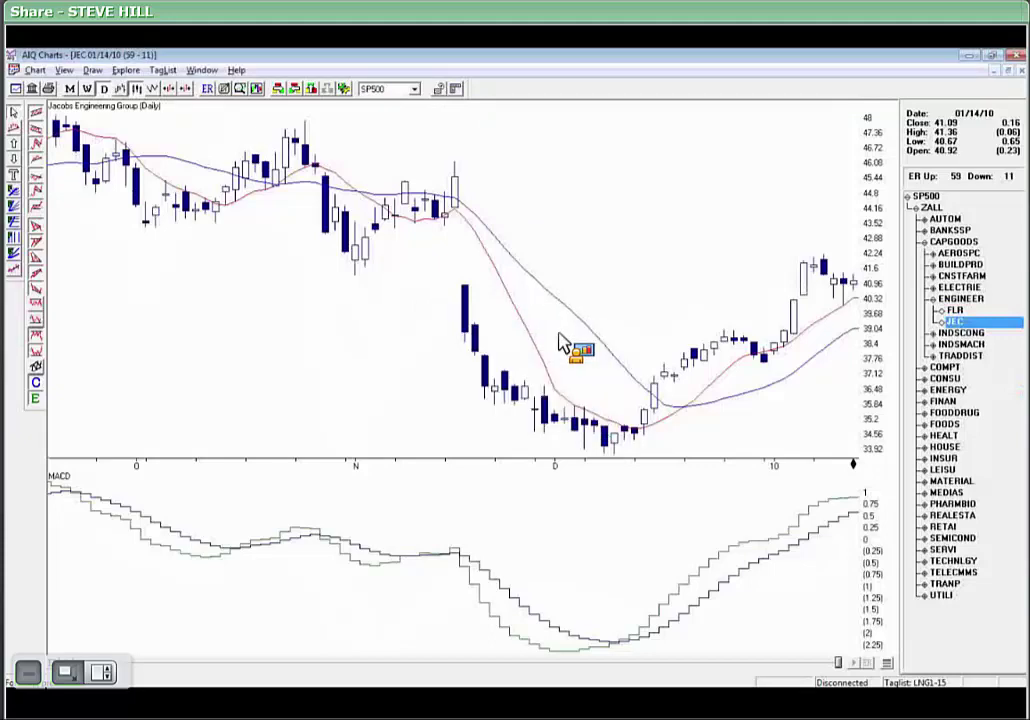
From the Group Analysis report, chart the Construction & Farm Machinery group (CNSTFARM) and the Industrial Conglomerates group (INDSCONG).
key("alt+Tab")
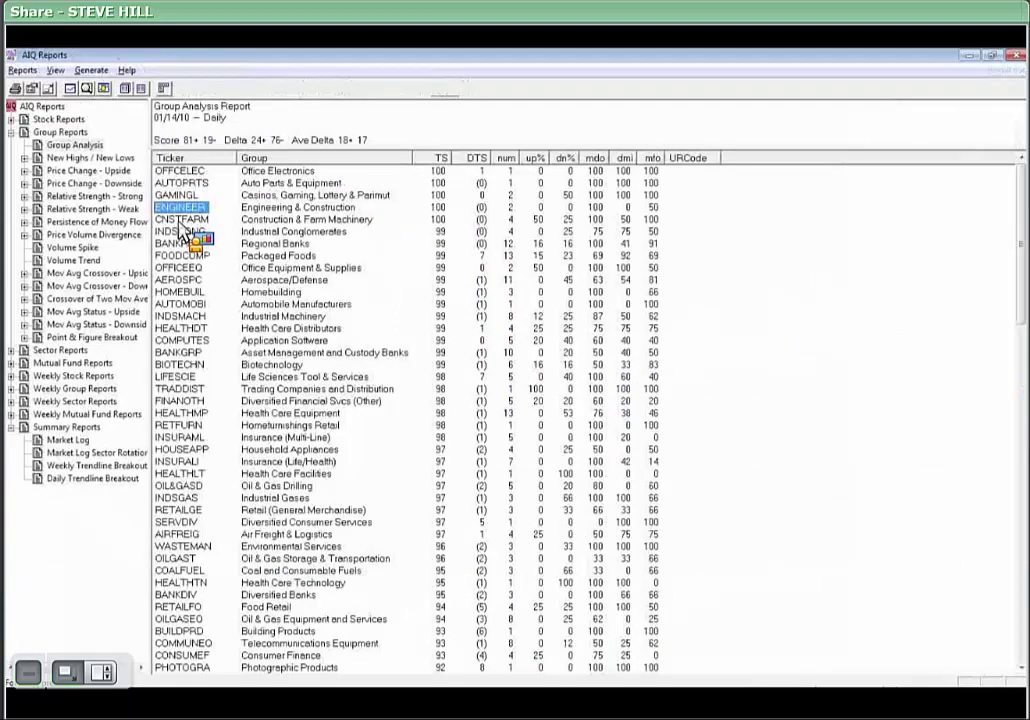
key("Down")
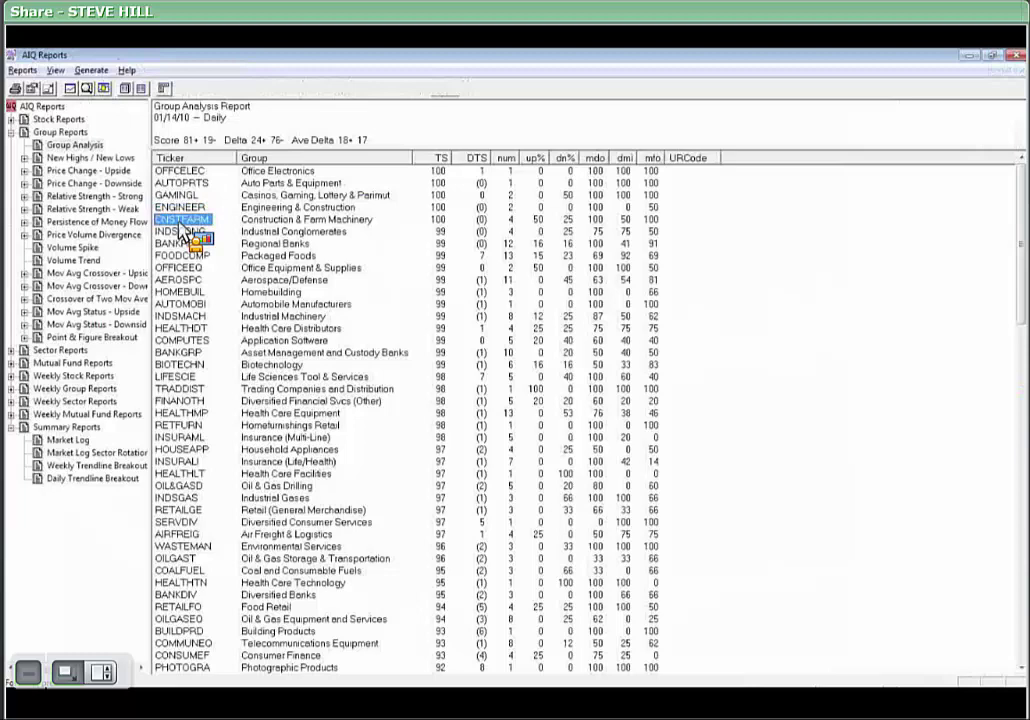
left_click(86, 88)
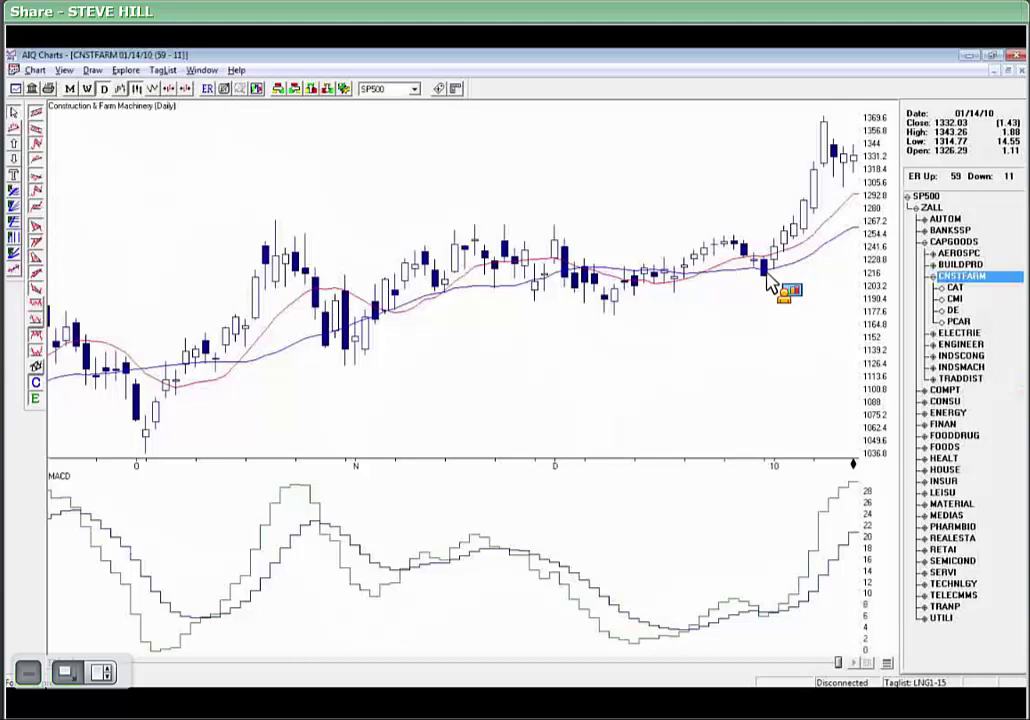
key("alt+Tab")
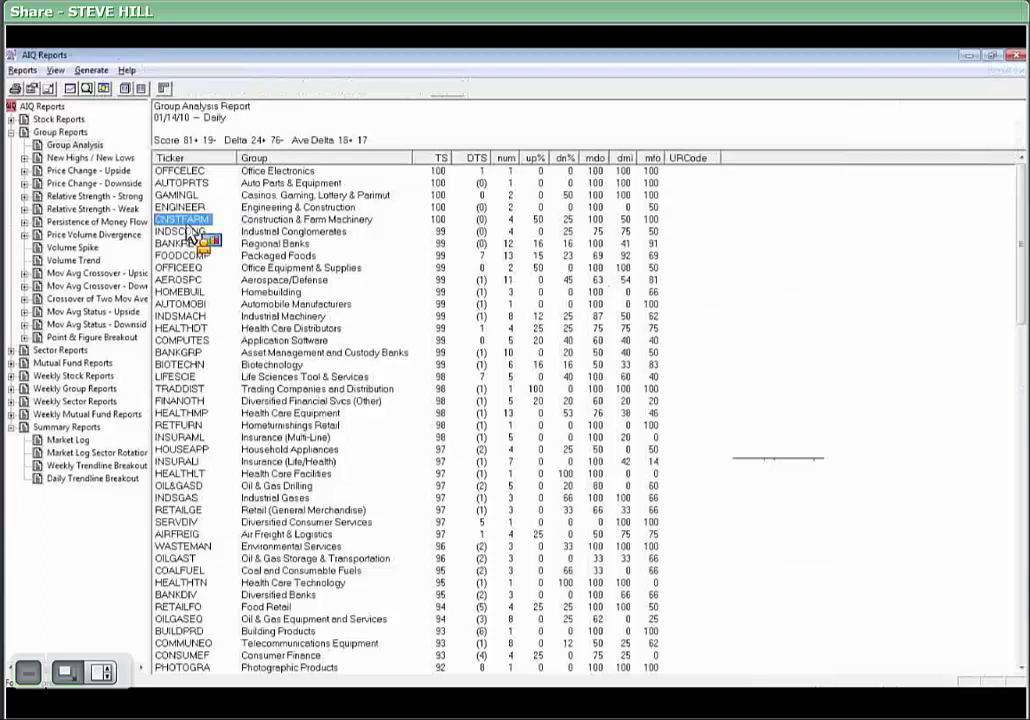
double_click(186, 234)
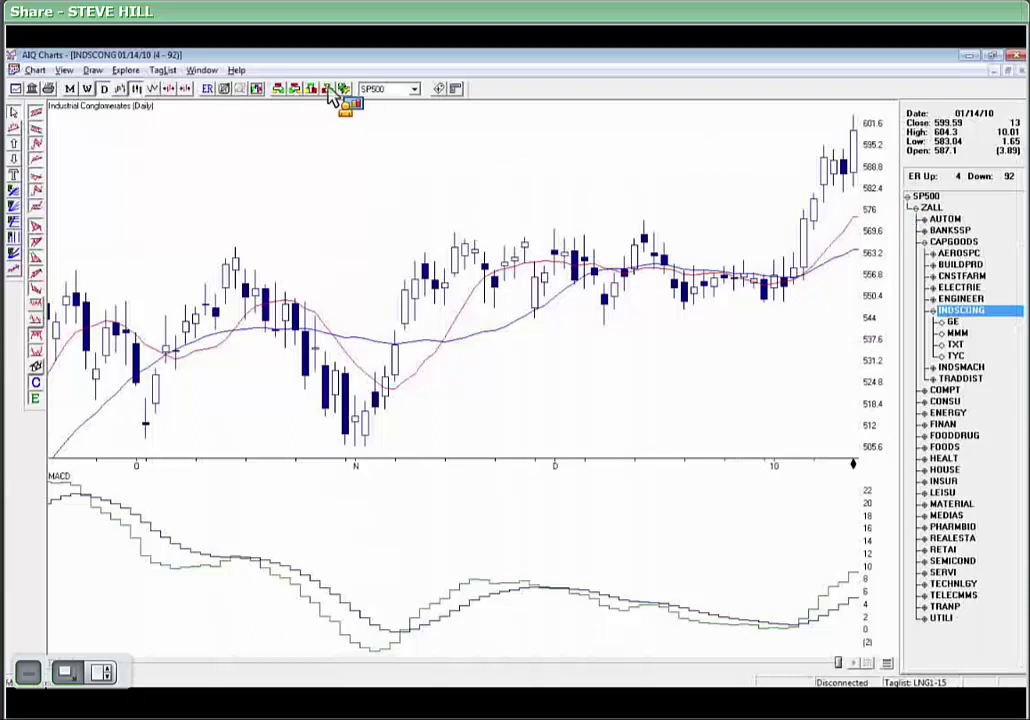
Review the charts of the Industrial Conglomerates stocks: General Electric (GE), 3M (MMM), Textron (TXT) and Tyco (TYC).
key("Down")
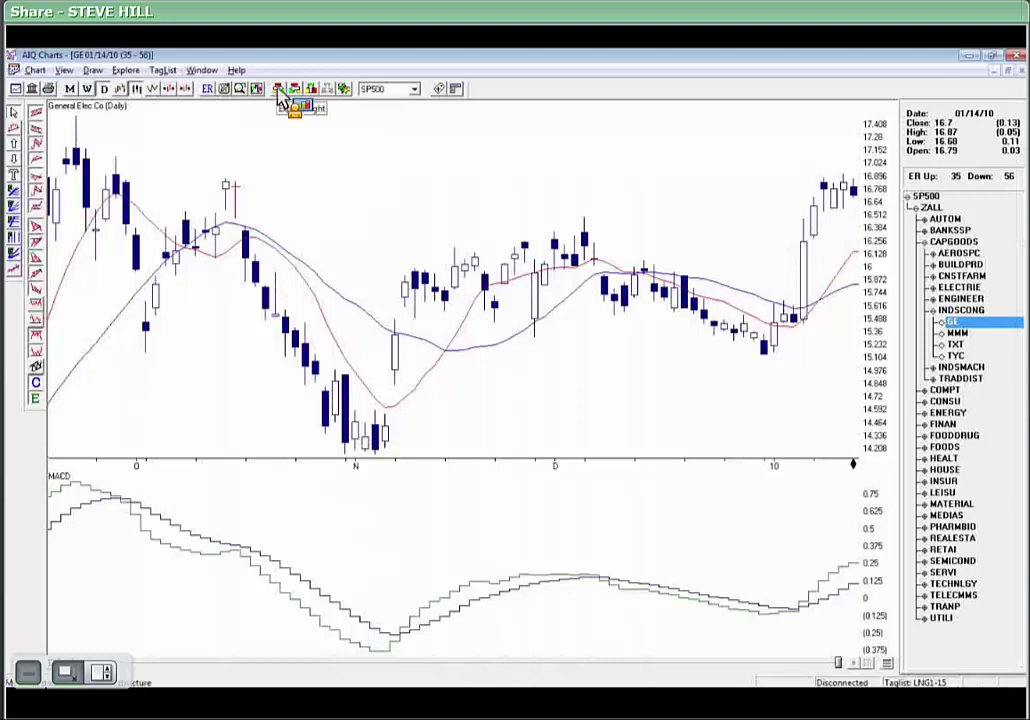
left_click(281, 92)
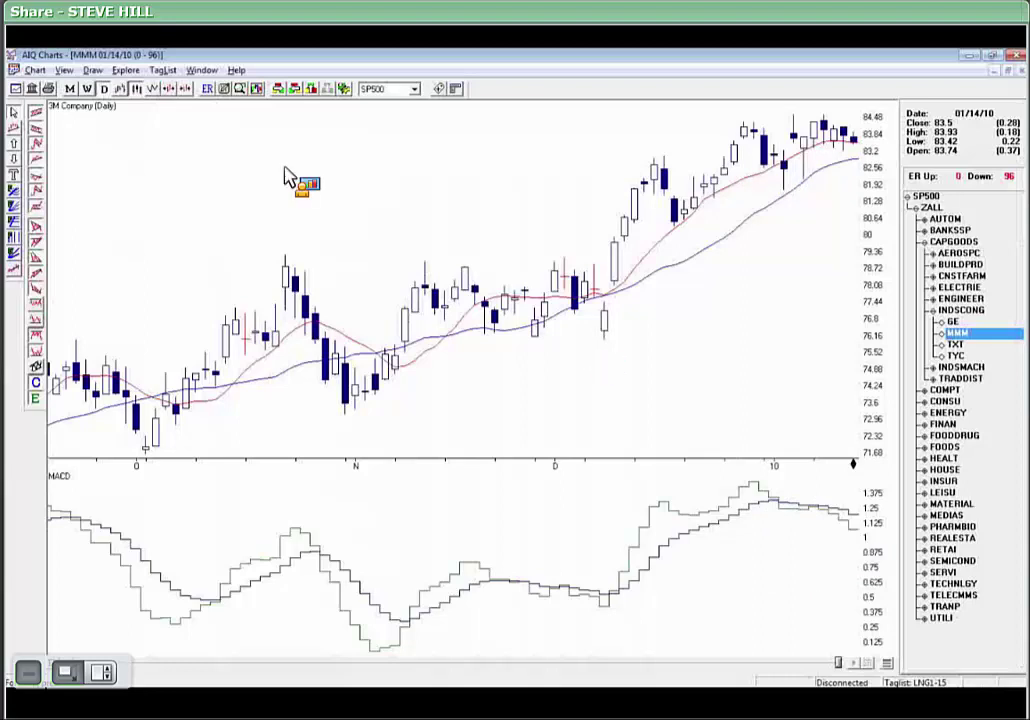
left_click(279, 89)
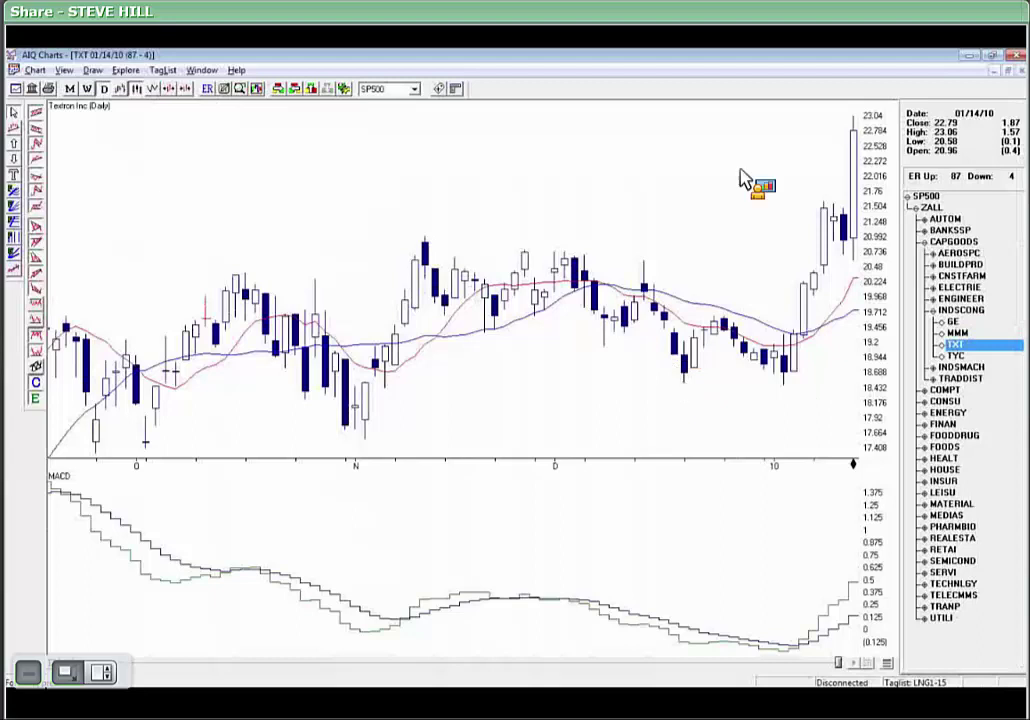
left_click(281, 91)
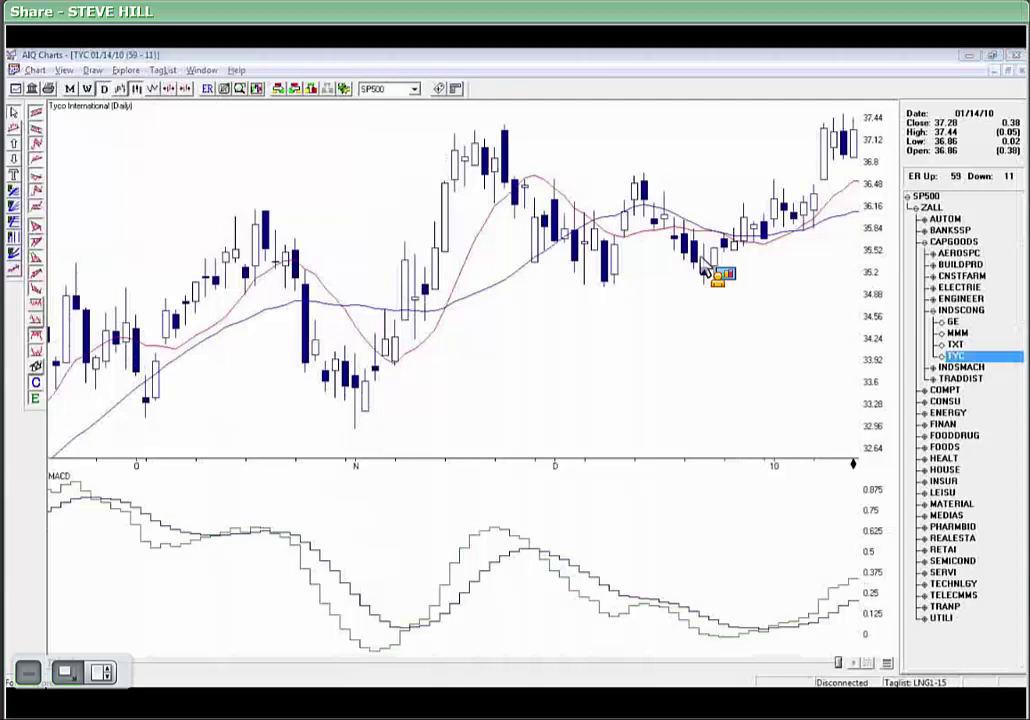
From the Group Analysis report, chart the Regional Banks group (BANKREG) and the Packaged Foods group (FOODCOMP).
key("alt+Tab")
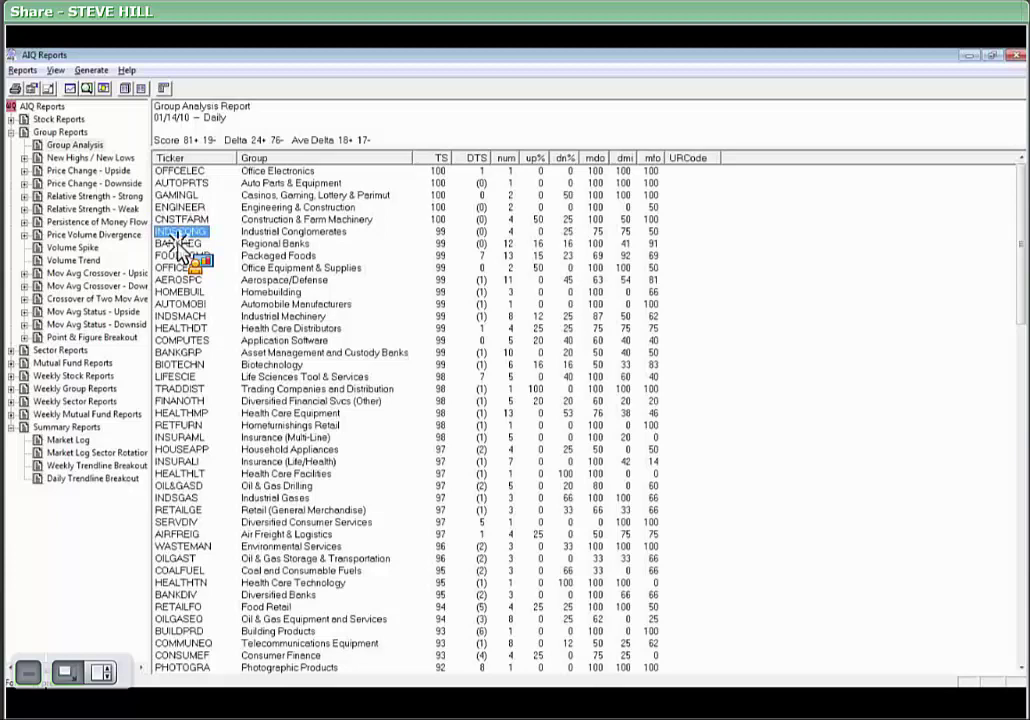
double_click(180, 245)
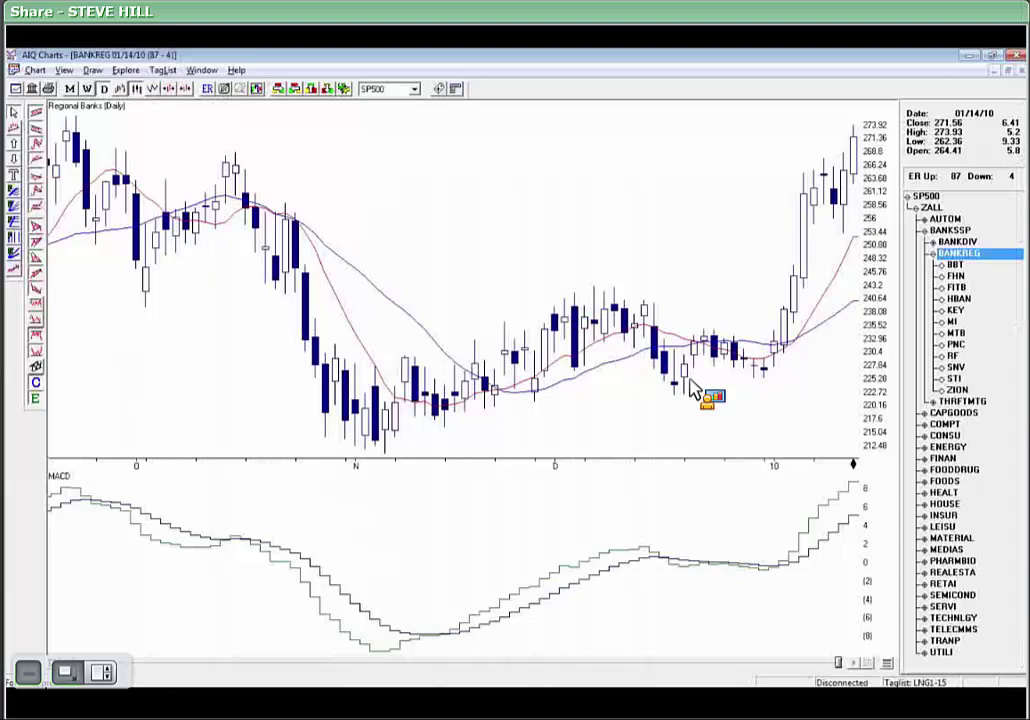
key("alt+Tab")
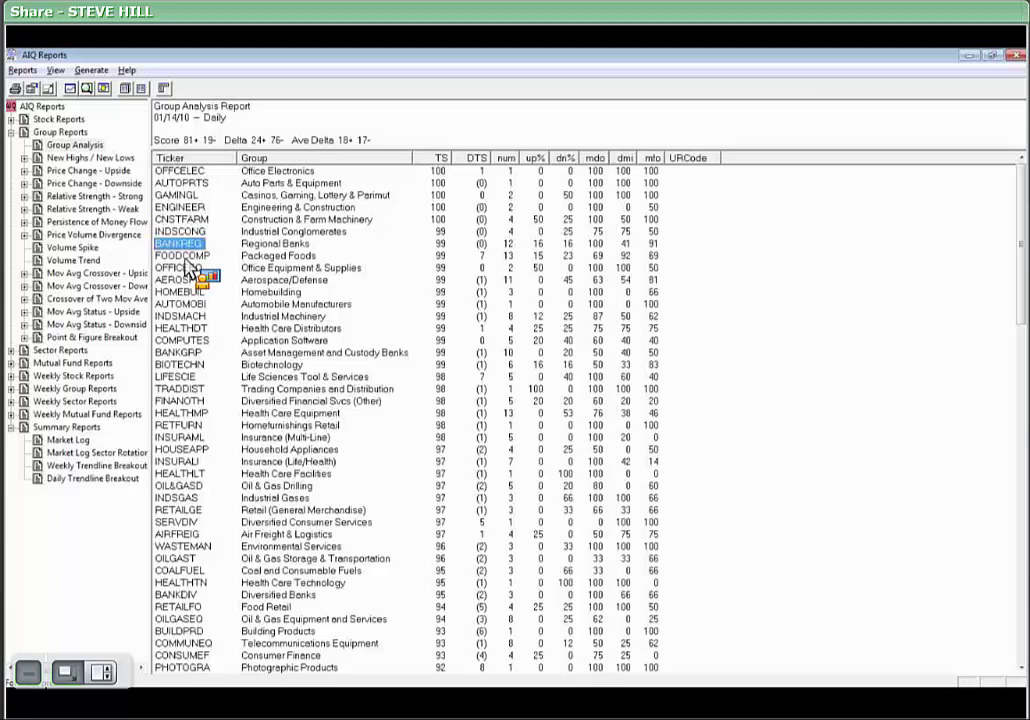
double_click(184, 258)
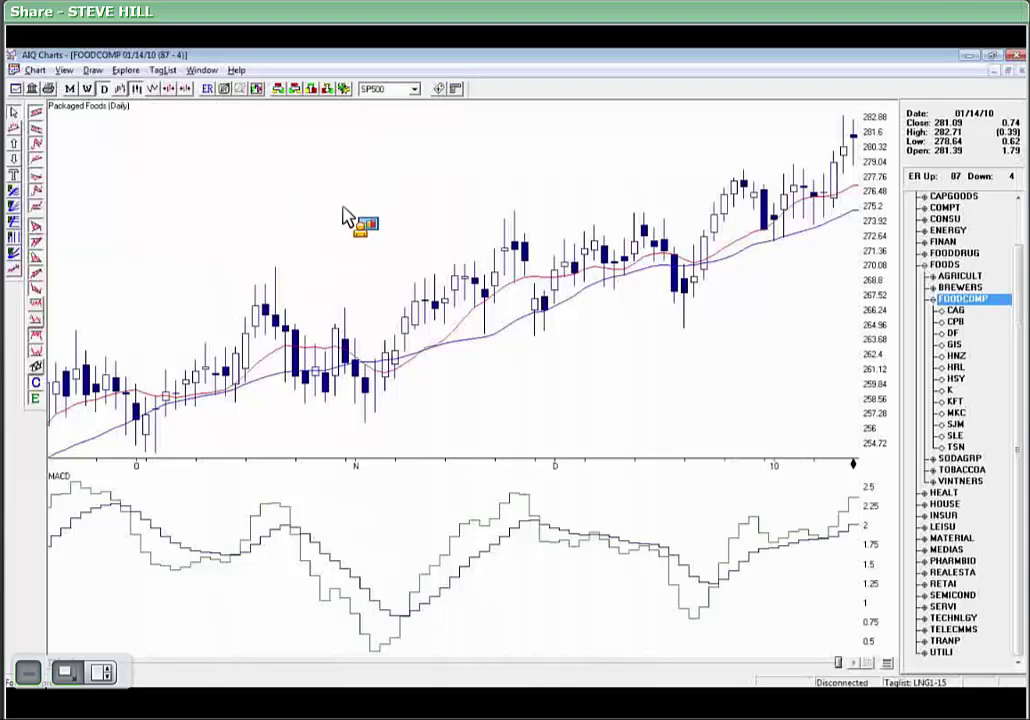
Drill down into the Packaged Foods stocks past ConAgra and Campbell Soup to Dean Foods (DF) and tag it into the LNG1-15 list.
left_click(327, 90)
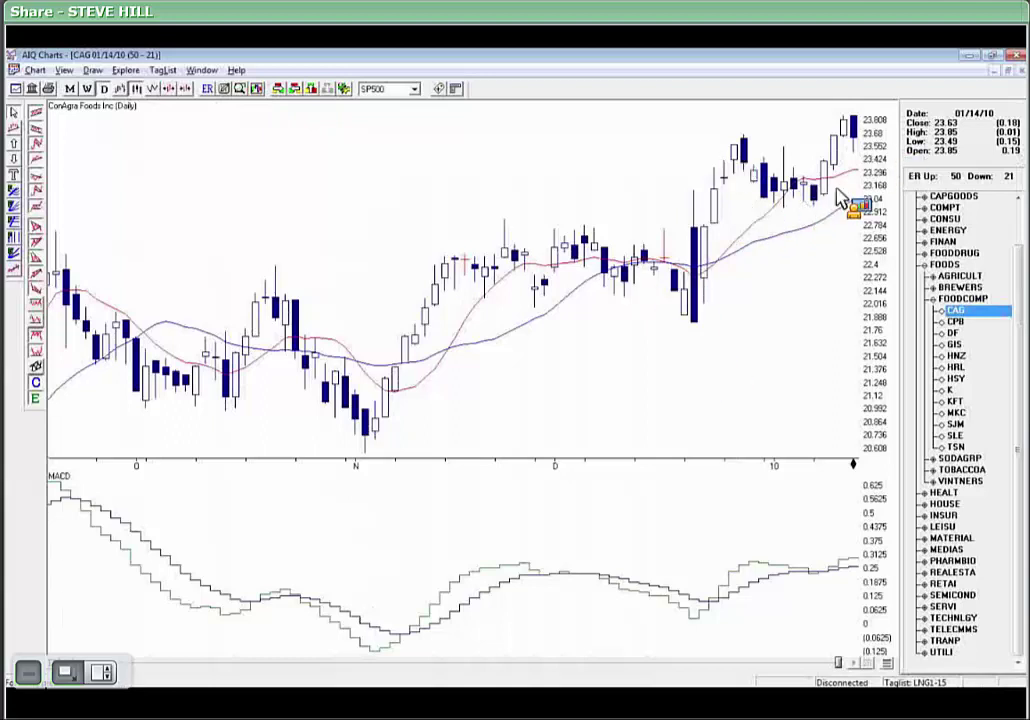
key("Down")
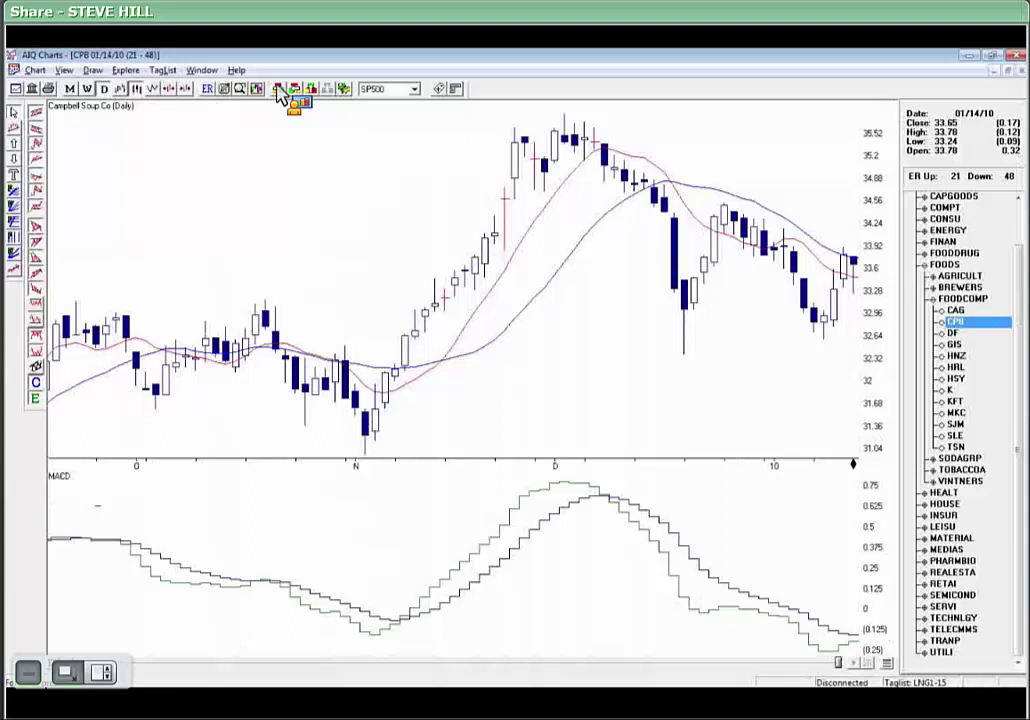
left_click(281, 90)
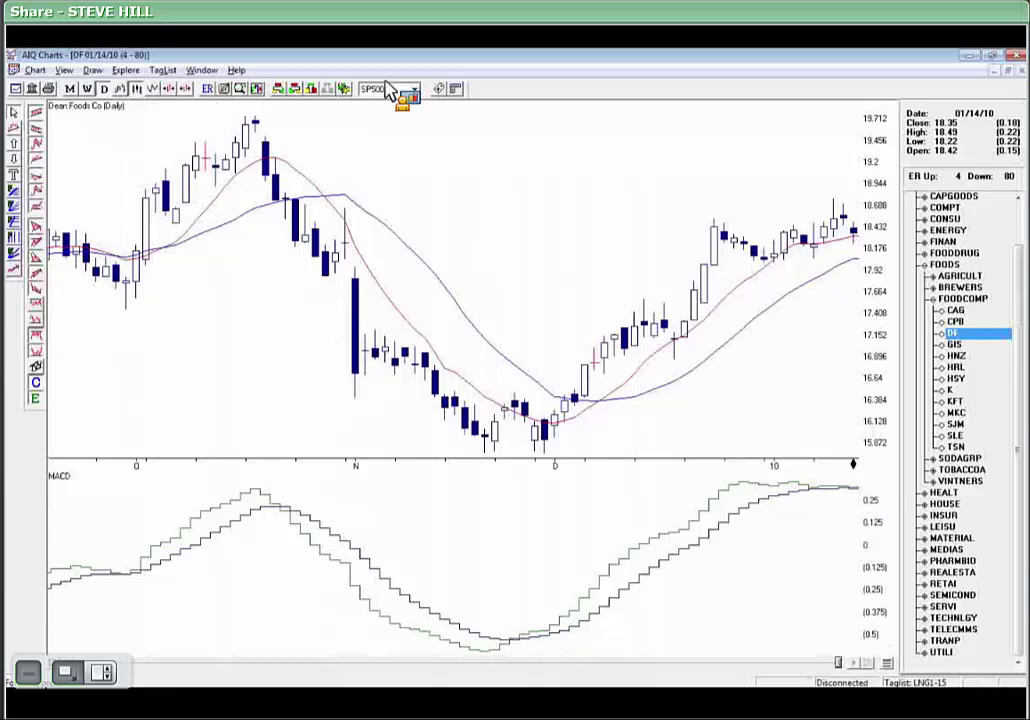
left_click(442, 89)
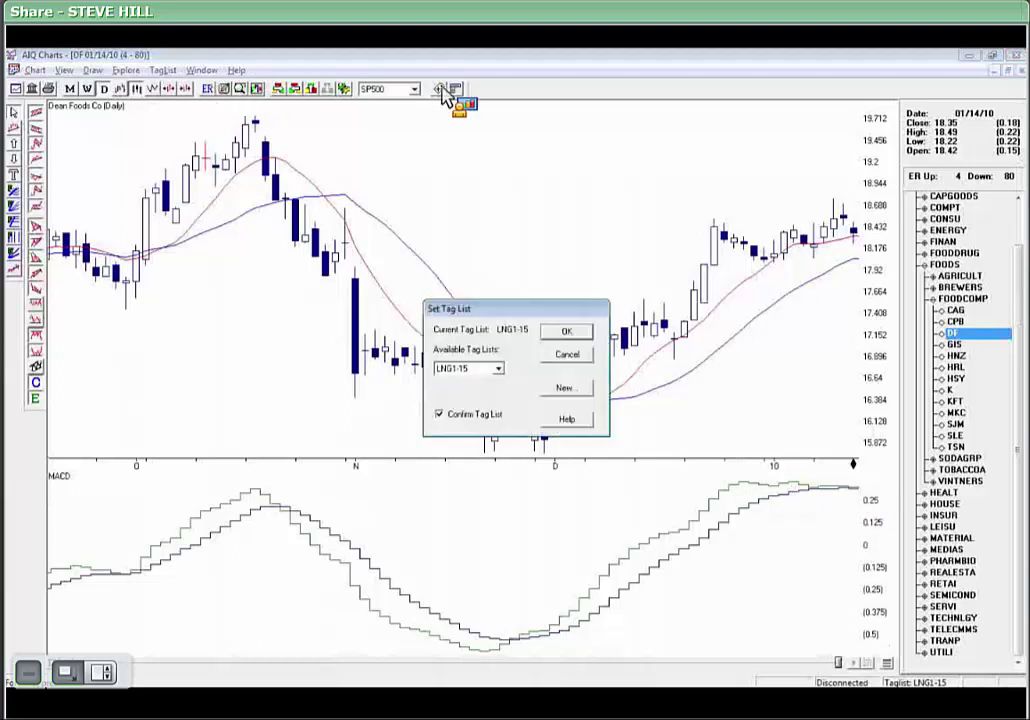
left_click(568, 332)
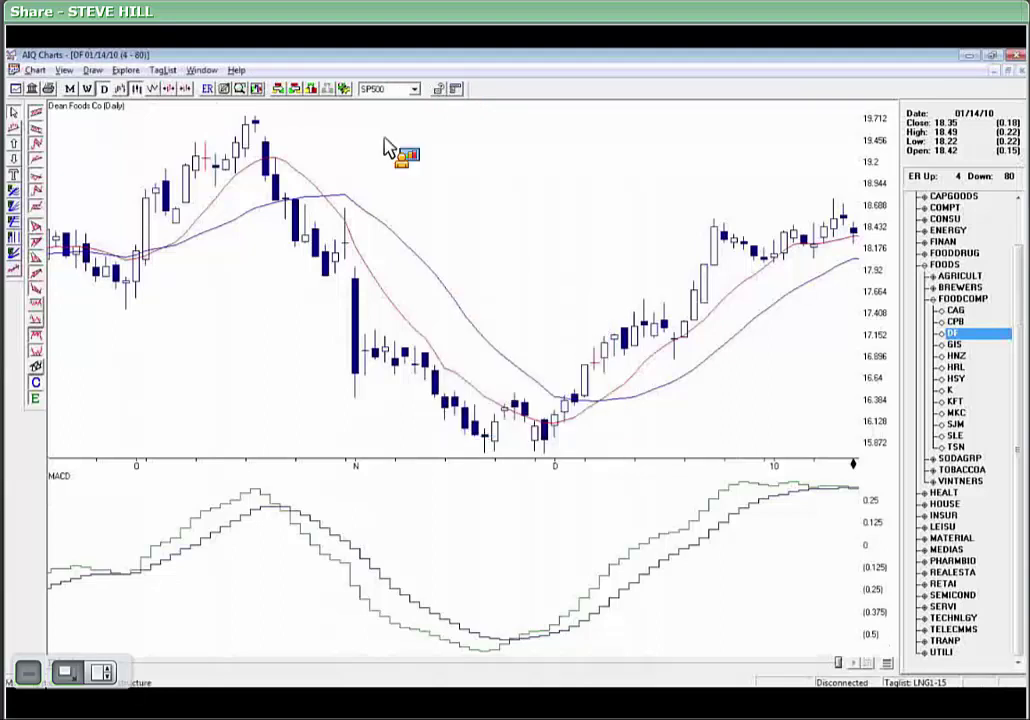
Review the General Mills, Heinz, Hormel and Hershey charts, and draw horizontal resistance lines along Kellogg's (K) highs at about 53.9.
left_click(279, 89)
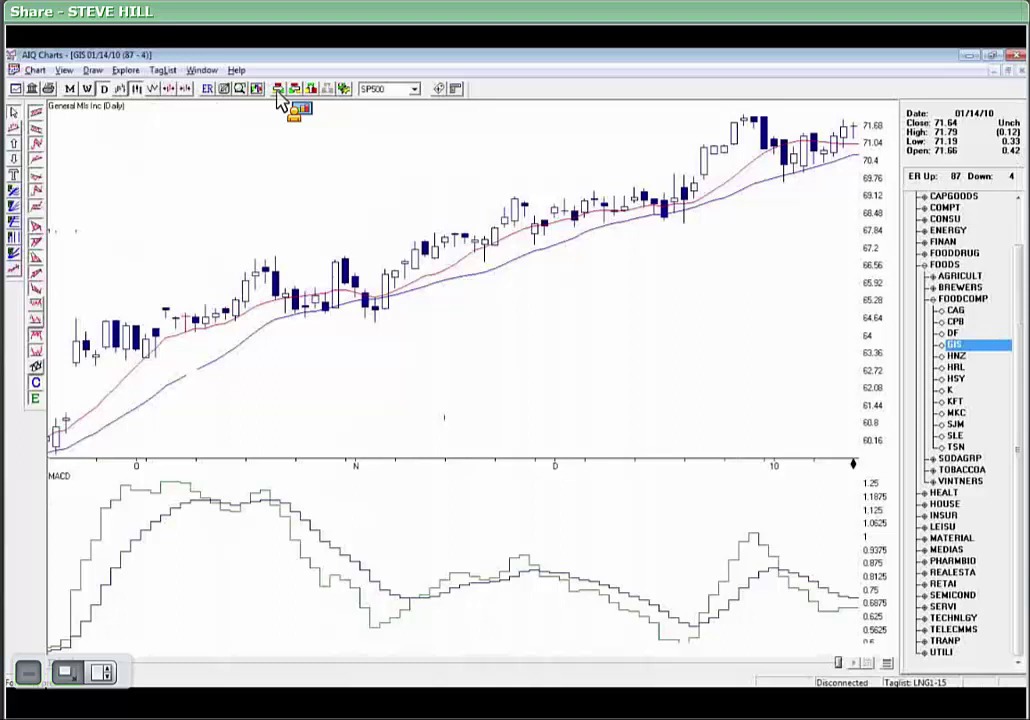
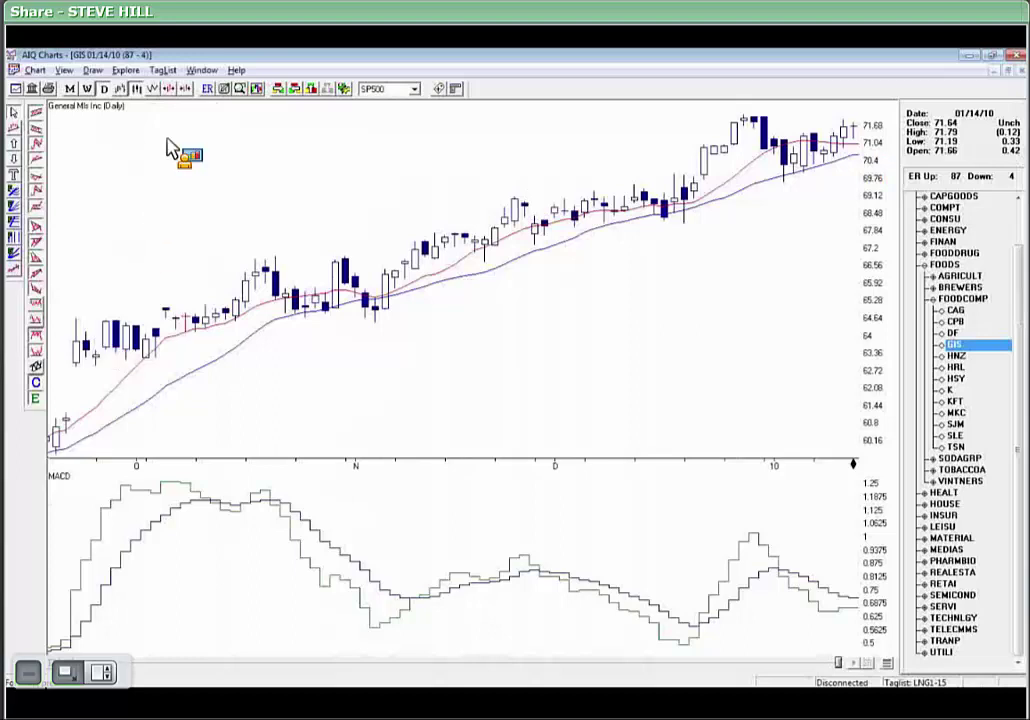
left_click(281, 90)
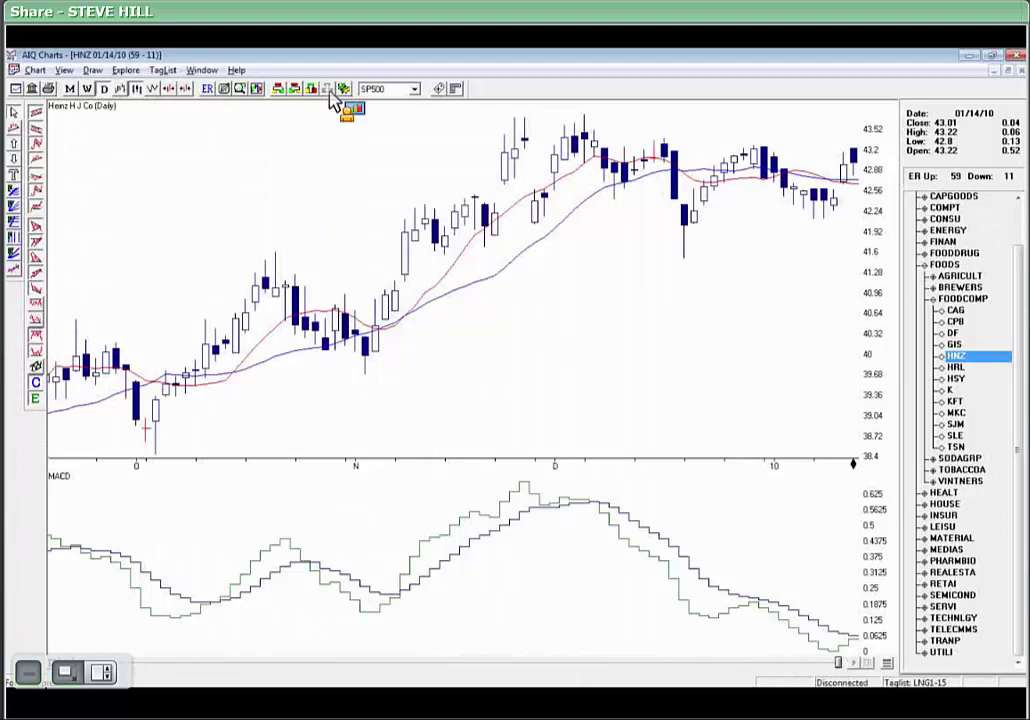
left_click(280, 92)
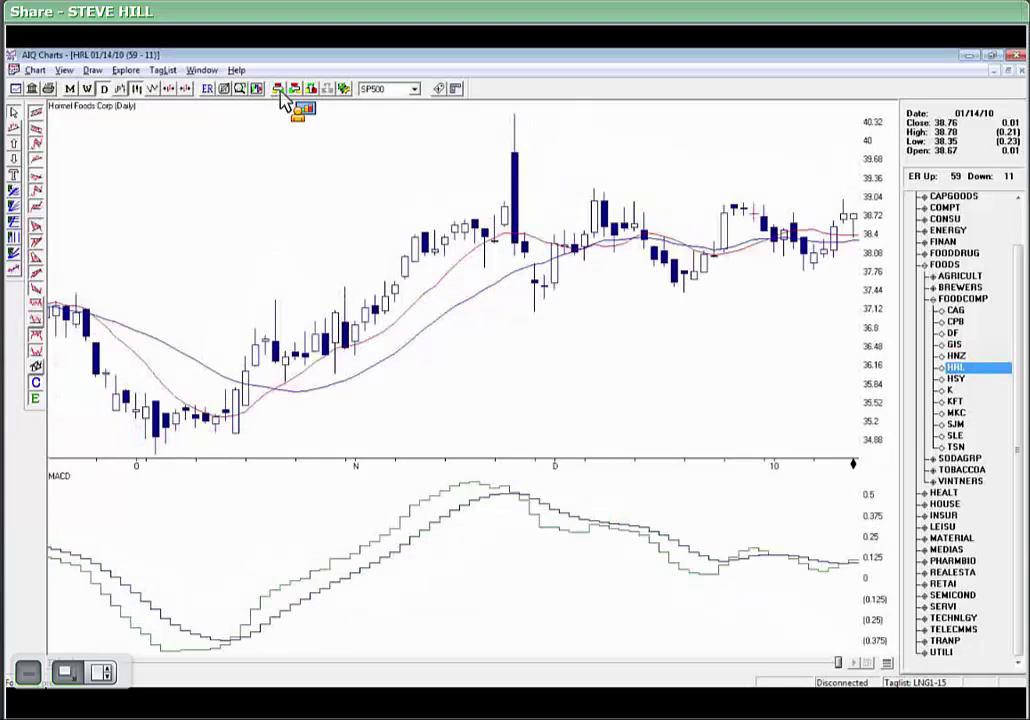
left_click(282, 96)
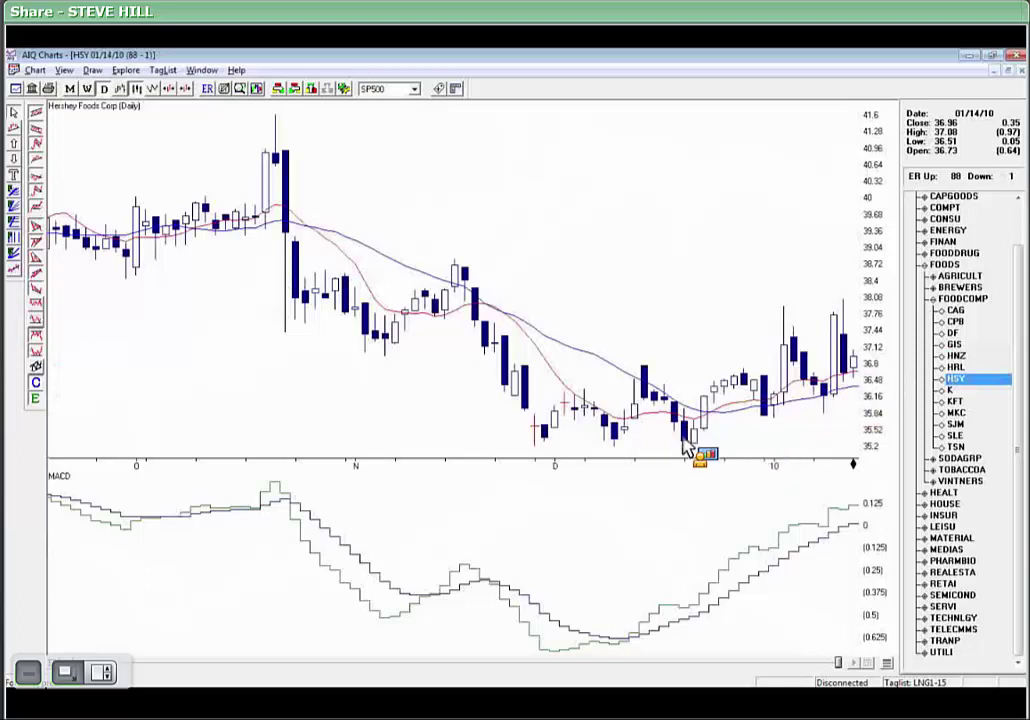
left_click(280, 89)
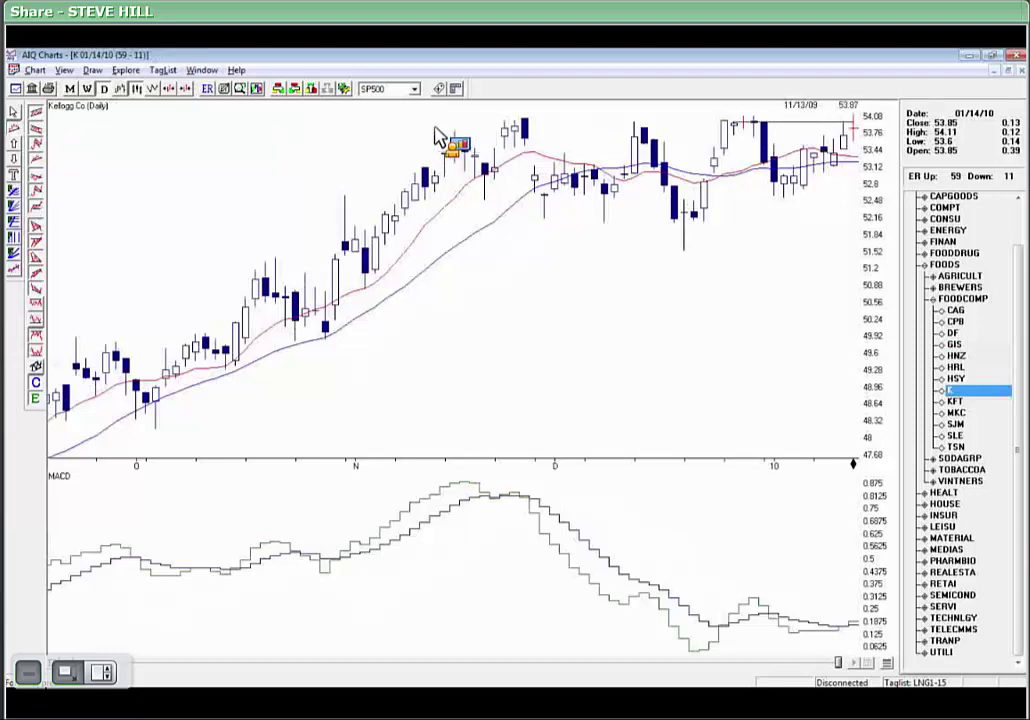
left_click(434, 130)
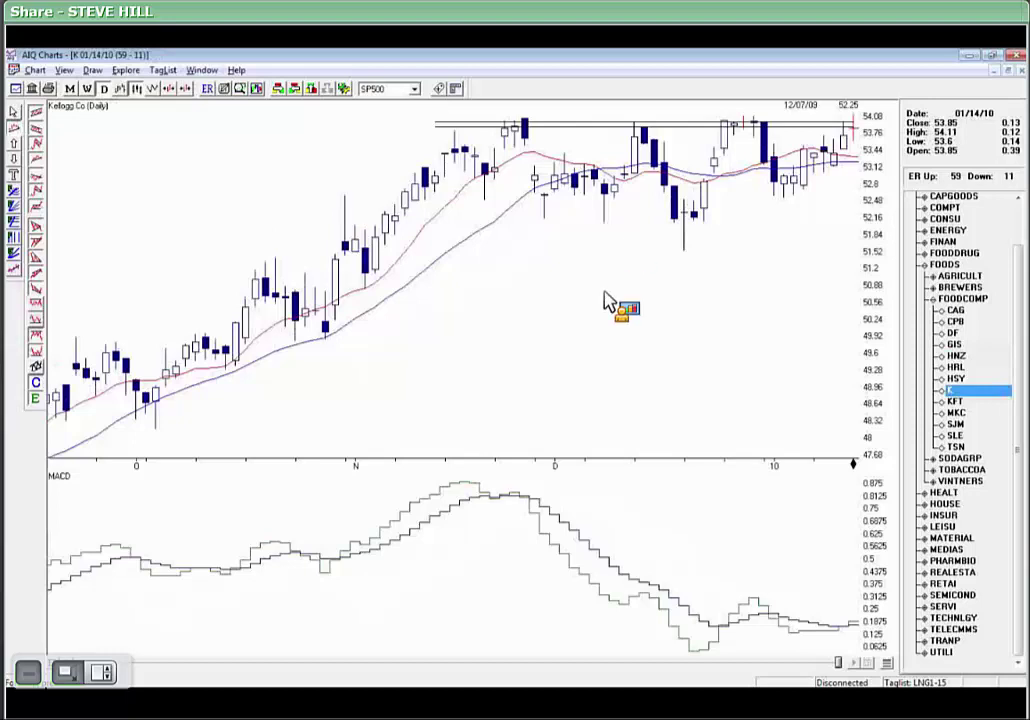
Move on to the chart of Kraft Foods (KFT) and tag the stock into the LNG1-15 list.
left_click(279, 92)
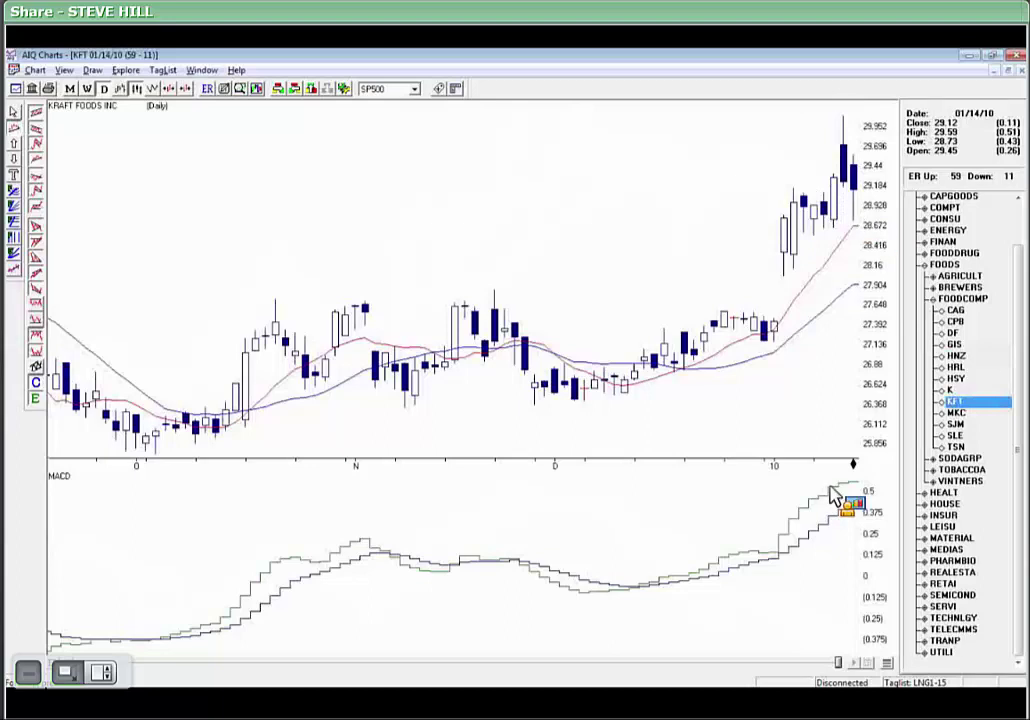
left_click(446, 92)
left_click(555, 332)
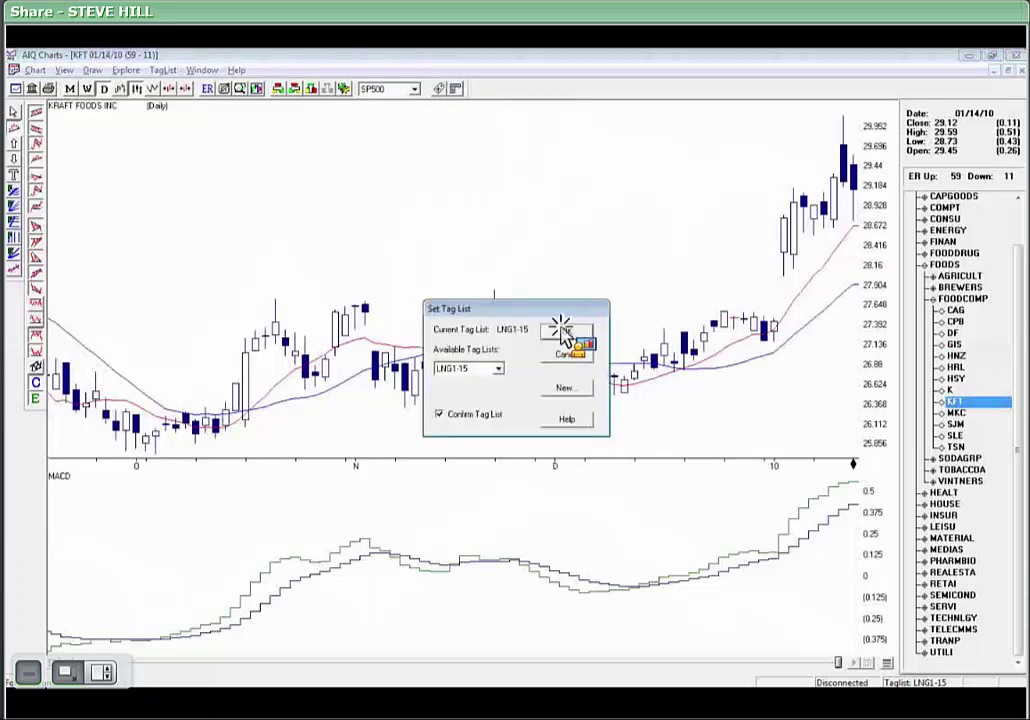
Review the charts of the remaining Packaged Foods stocks: McCormick (MKC), Smucker (SJM), Sara Lee (SLE) and Tyson (TSN).
left_click(280, 92)
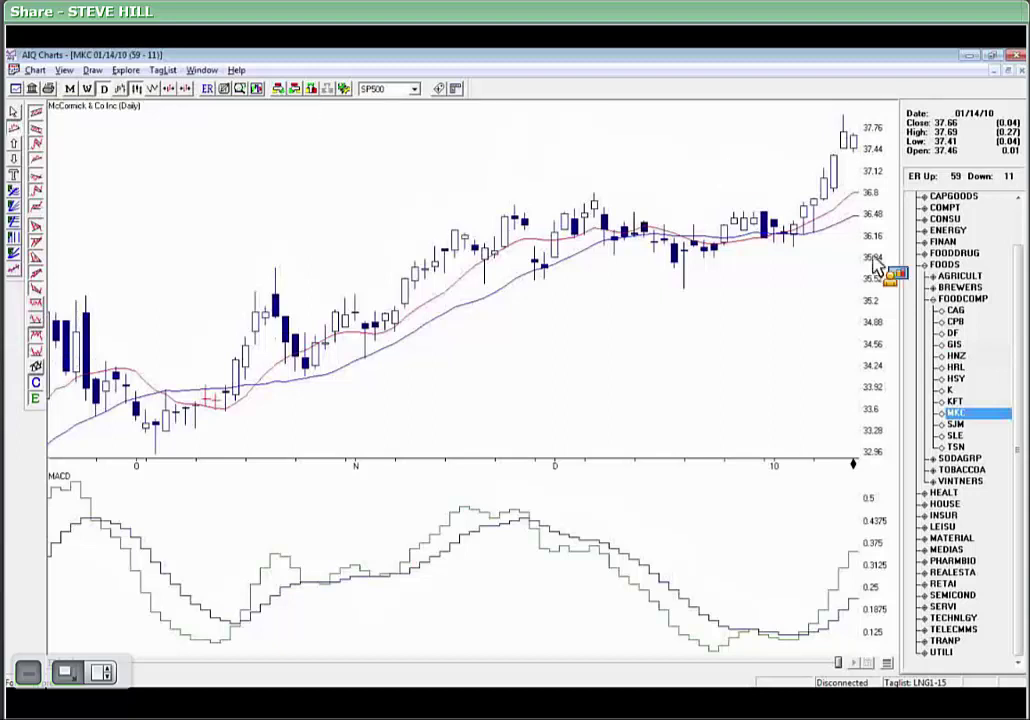
left_click(282, 90)
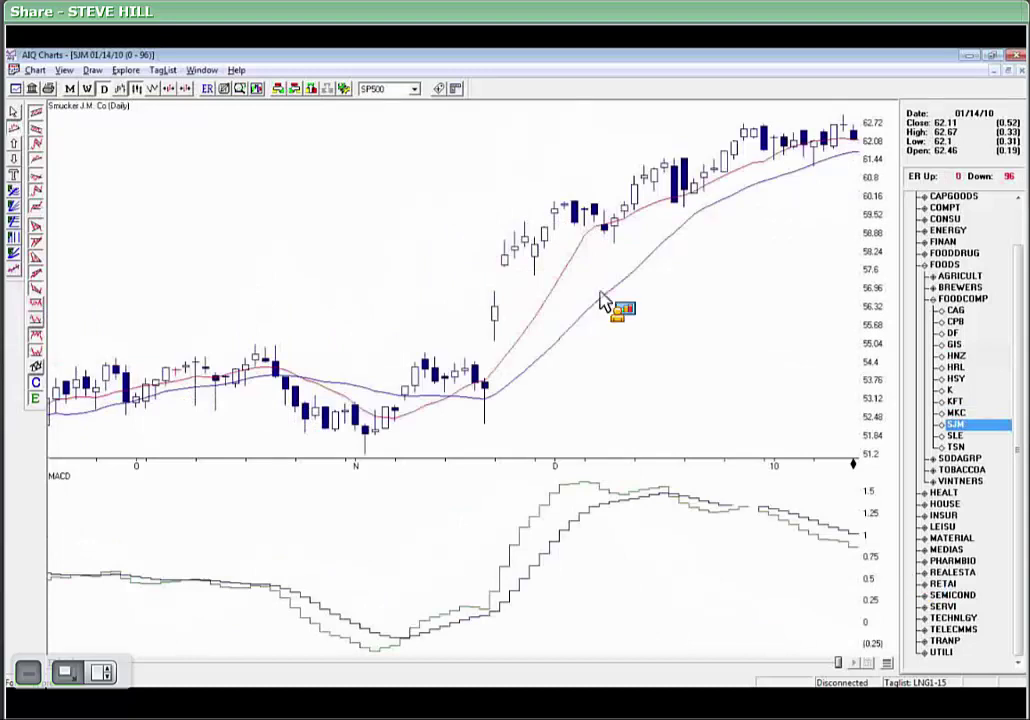
left_click(281, 93)
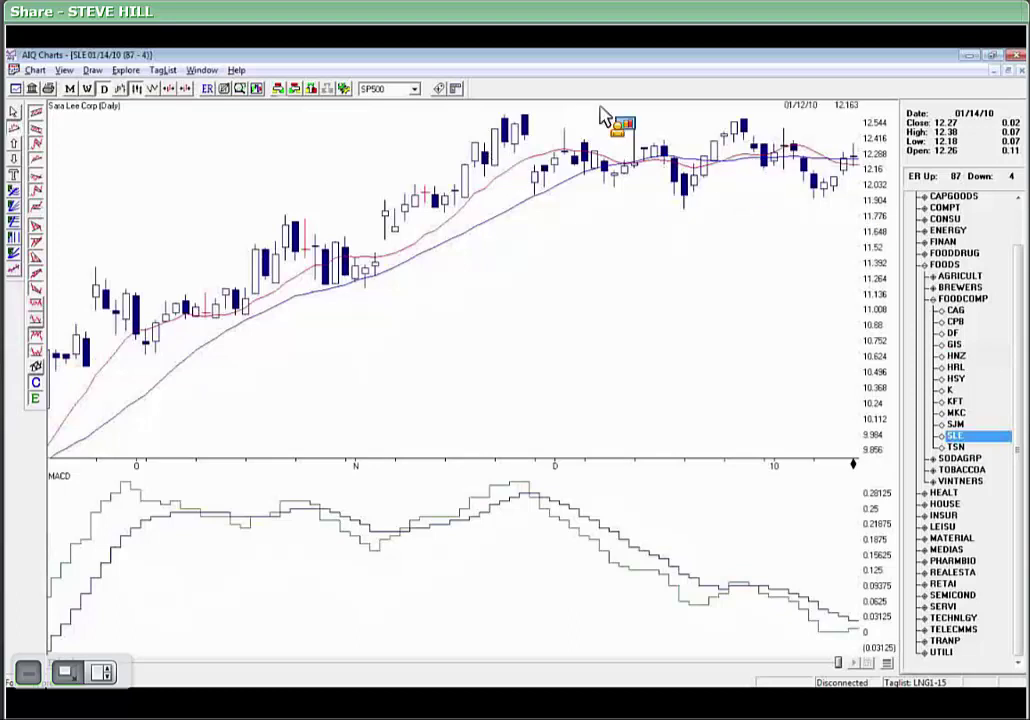
left_click(278, 90)
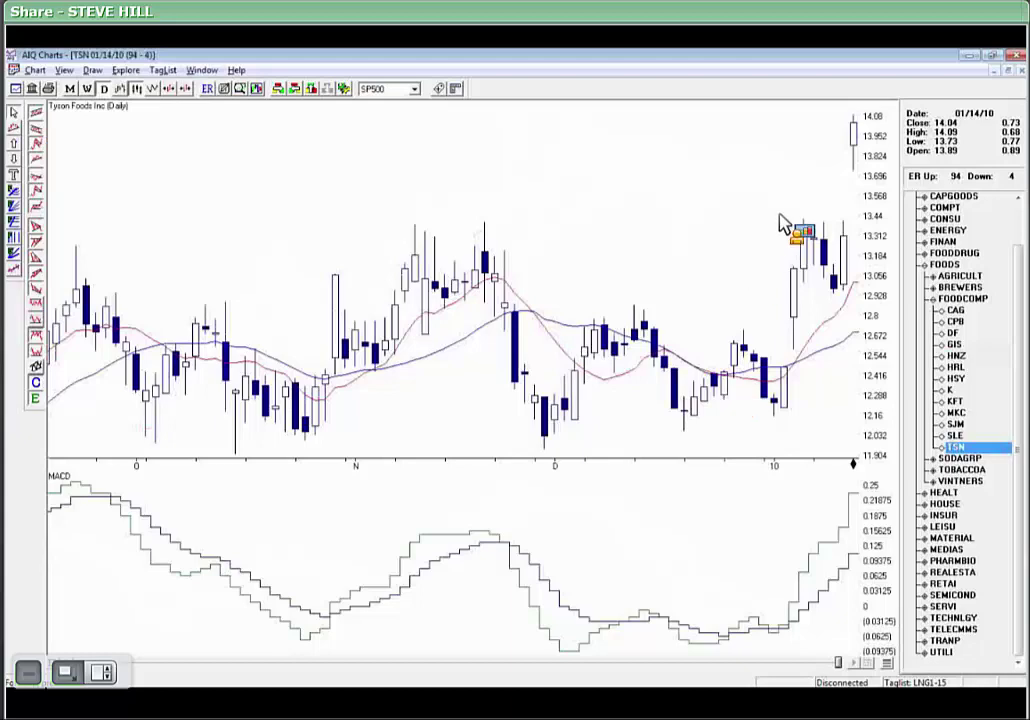
From the Group Analysis report, chart the Aerospace/Defense group (AEROSPC) and drill down to Boeing (BA).
key("alt+Tab")
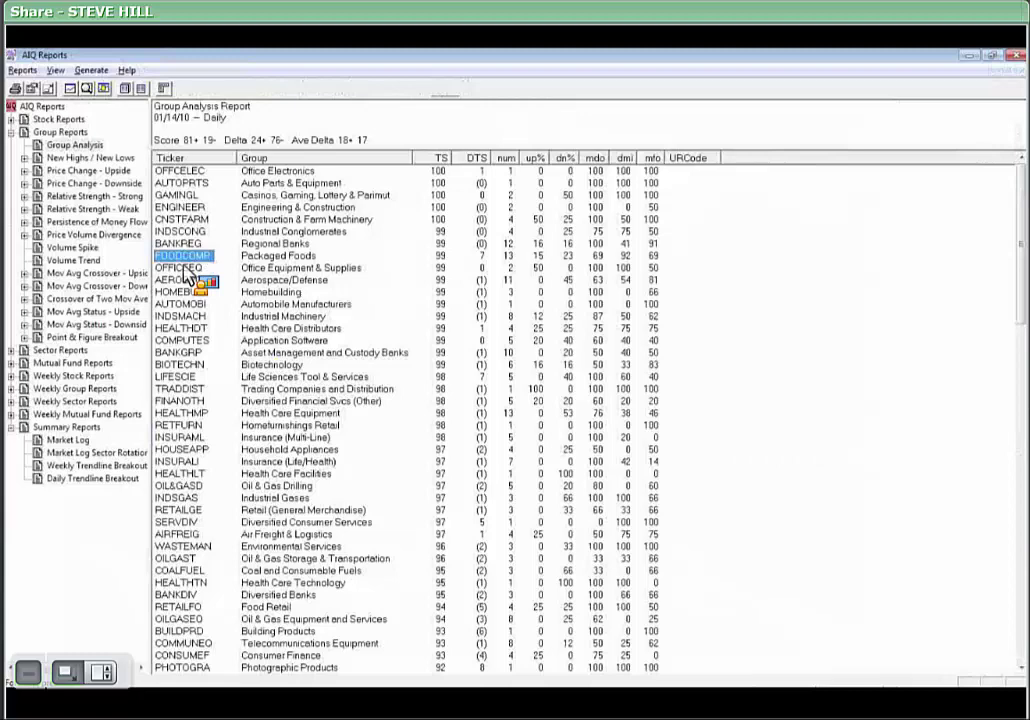
double_click(183, 270)
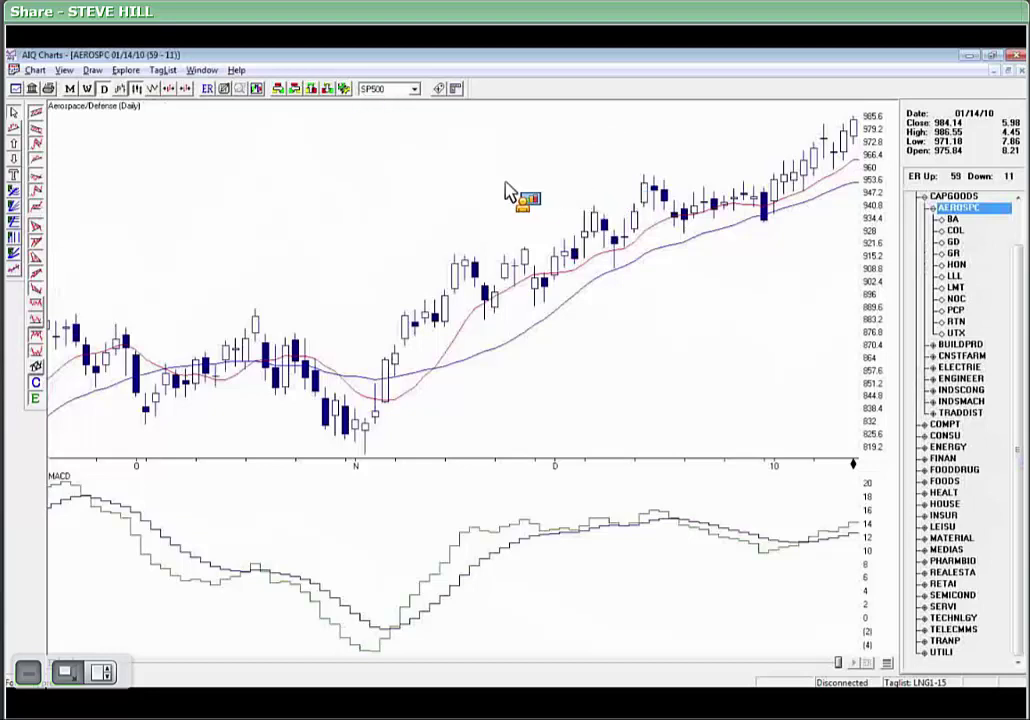
left_click(329, 91)
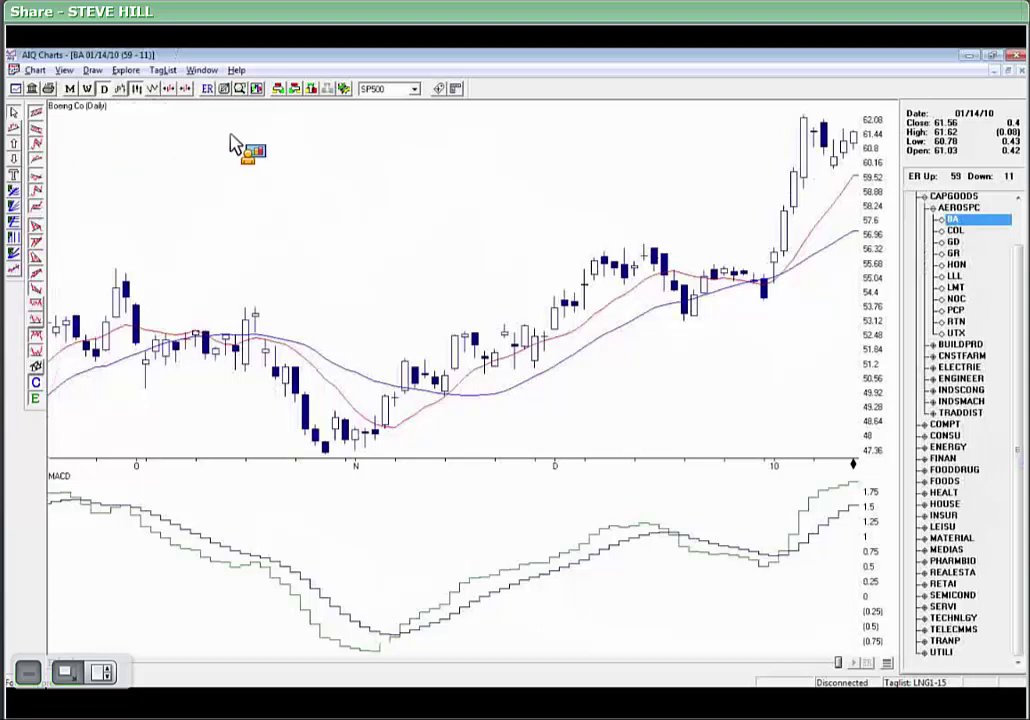
Review the charts of Rockwell Collins (COL), General Dynamics (GD), Goodrich (GR) and Honeywell (HON).
left_click(279, 91)
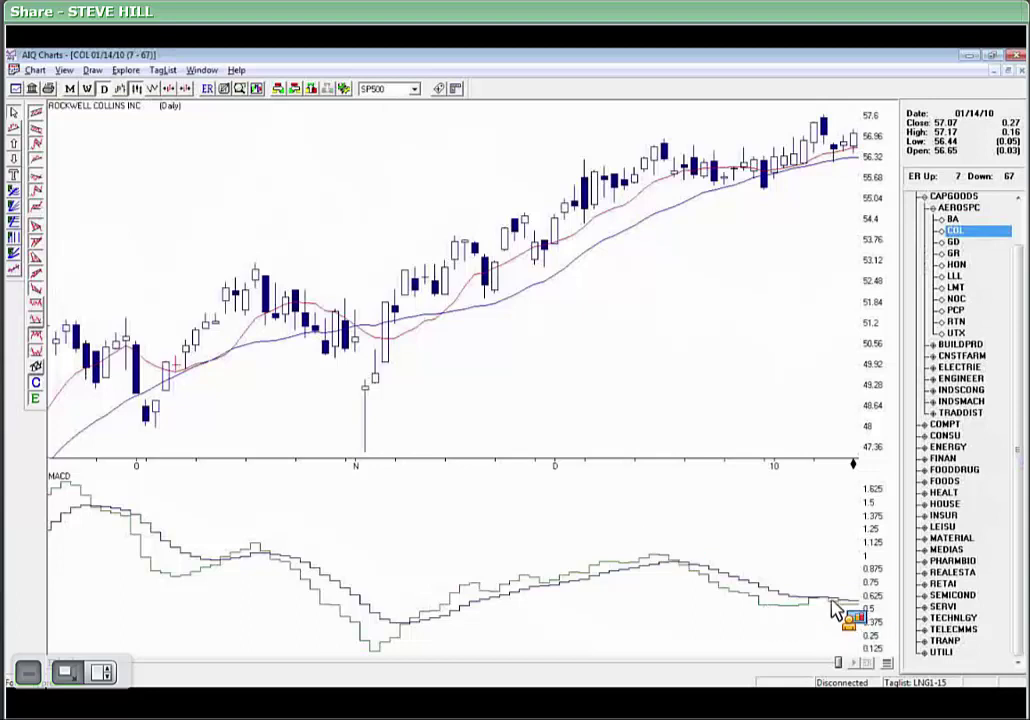
left_click(279, 89)
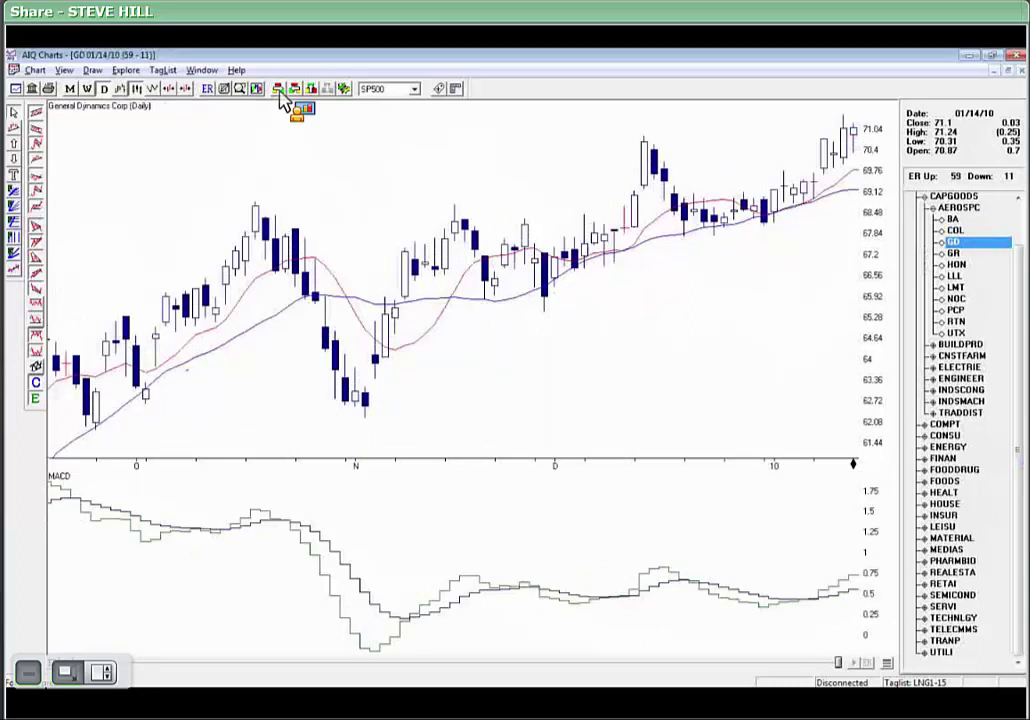
left_click(280, 92)
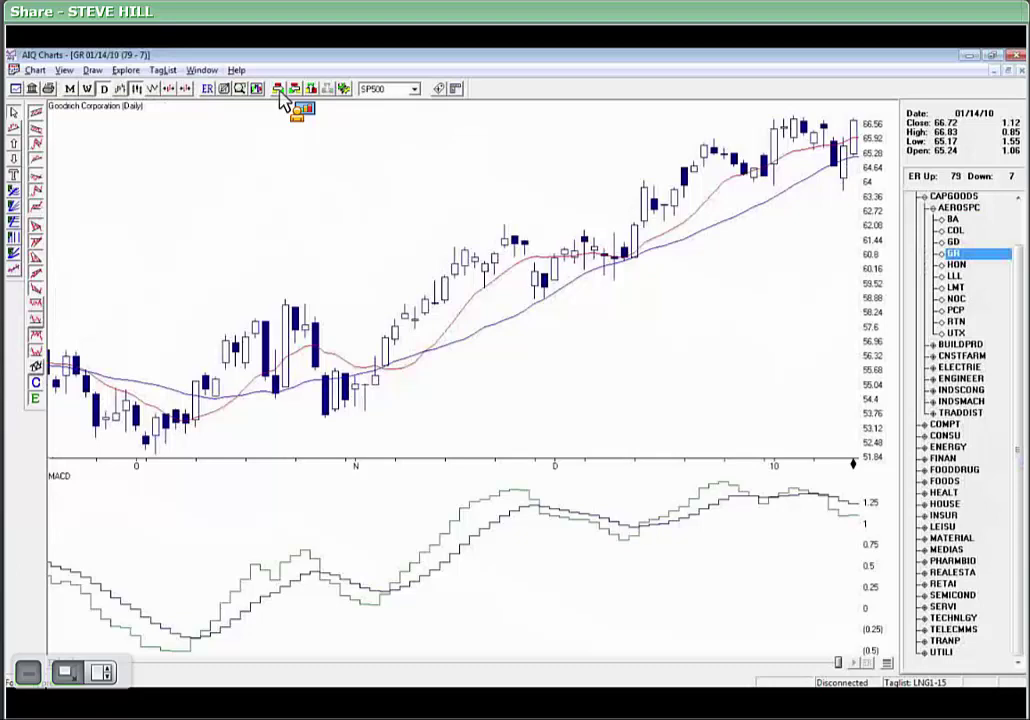
key("Down")
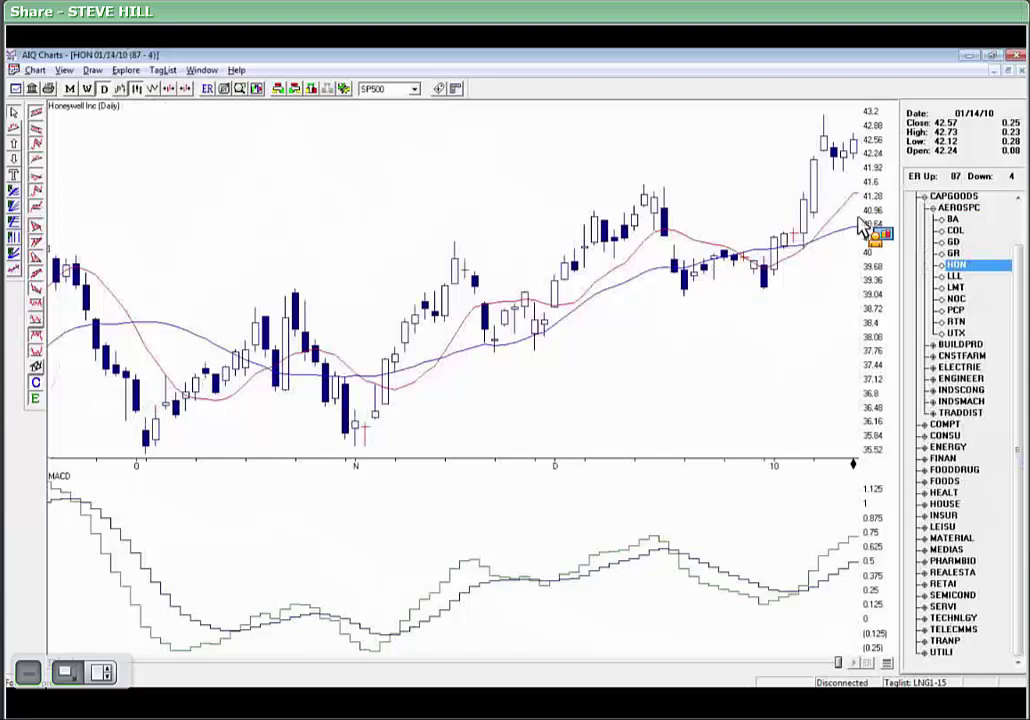
Move on to the chart of L-3 Communications (LLL) and tag the stock into the LNG1-15 list.
left_click(280, 88)
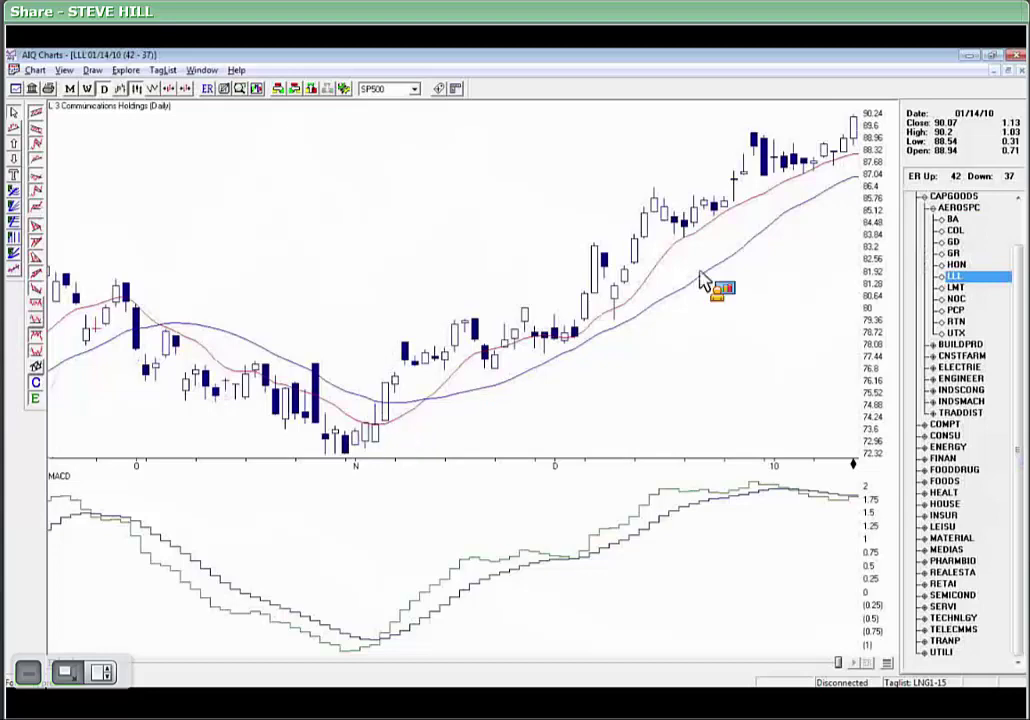
left_click(441, 92)
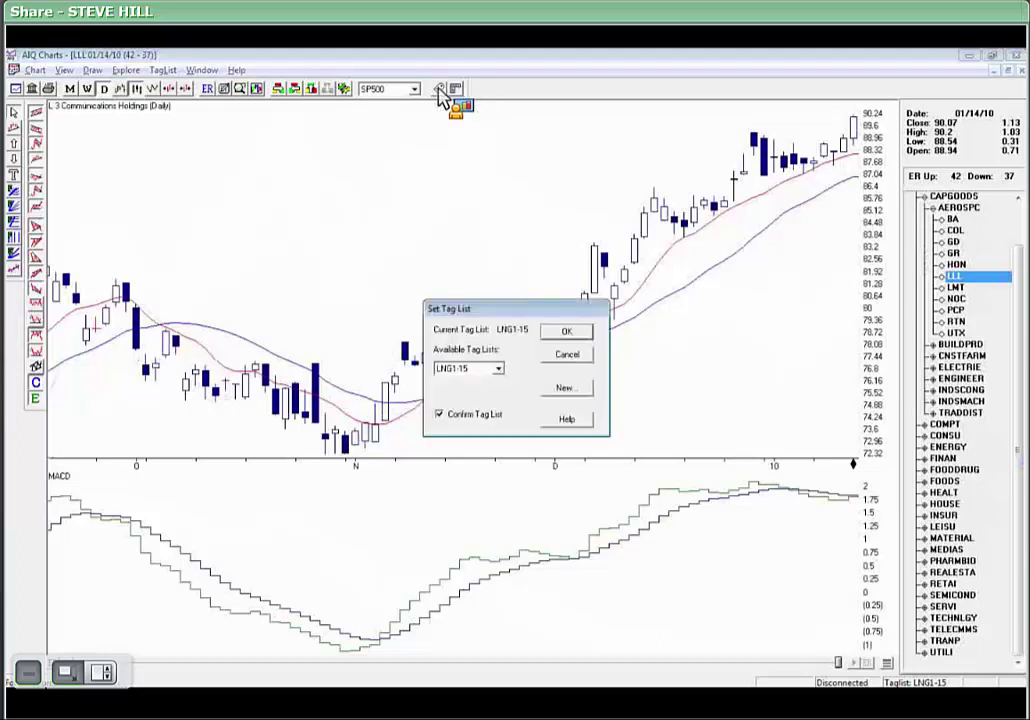
left_click(570, 336)
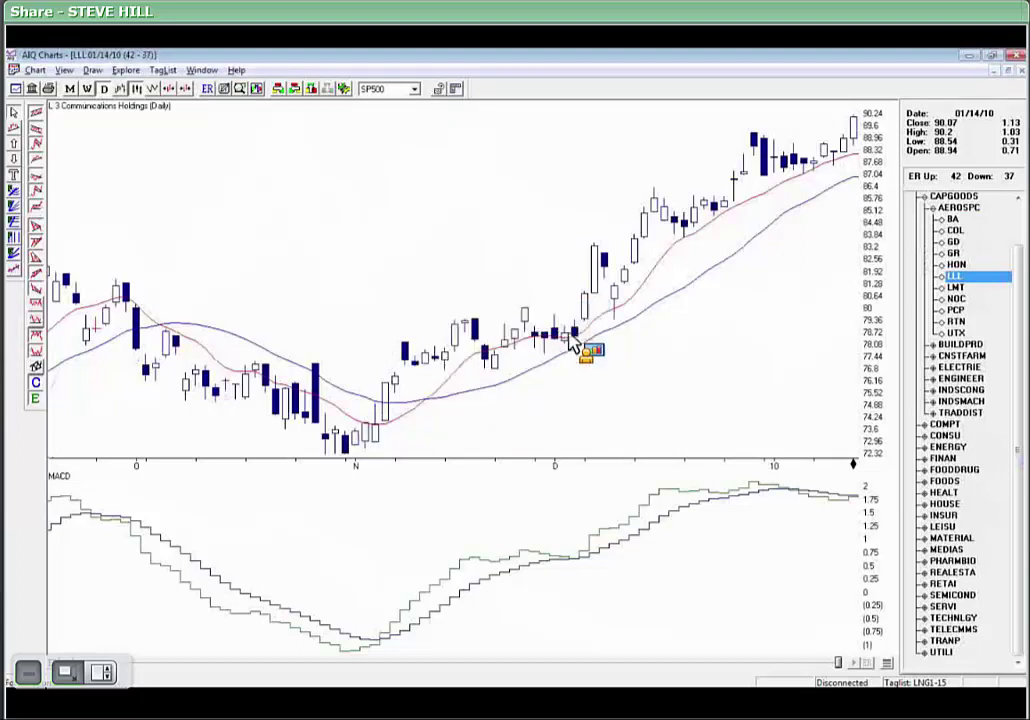
Page through the charts of Lockheed (LMT) and Northrop (NOC) to Precision Castparts (PCP), and tag PCP into the LNG1-15 list.
left_click(283, 88)
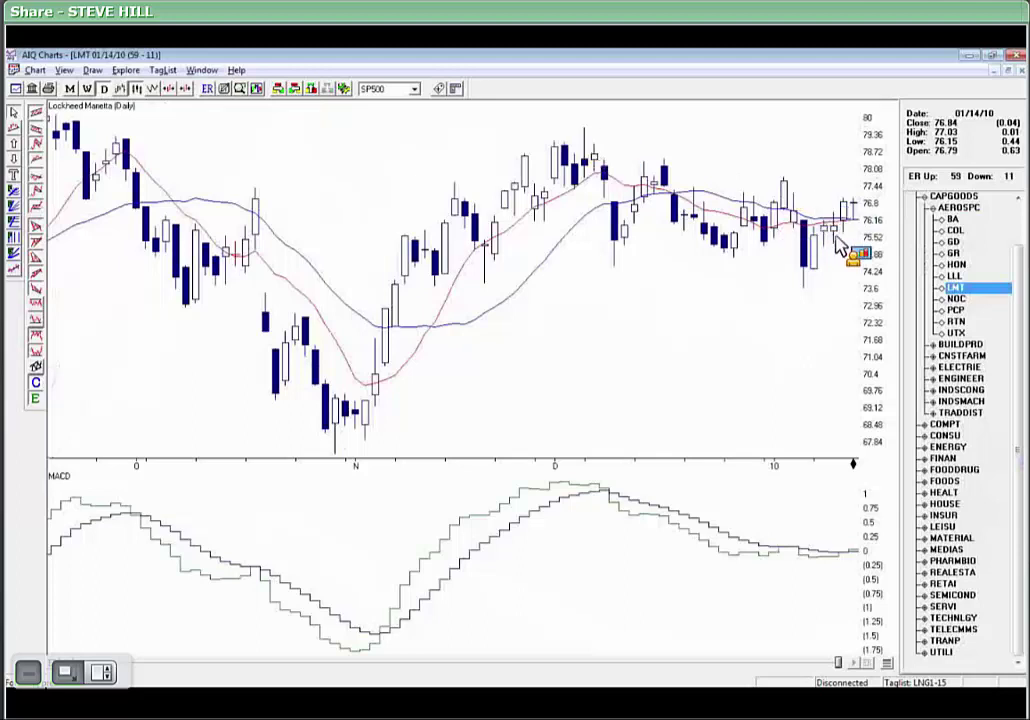
left_click(279, 89)
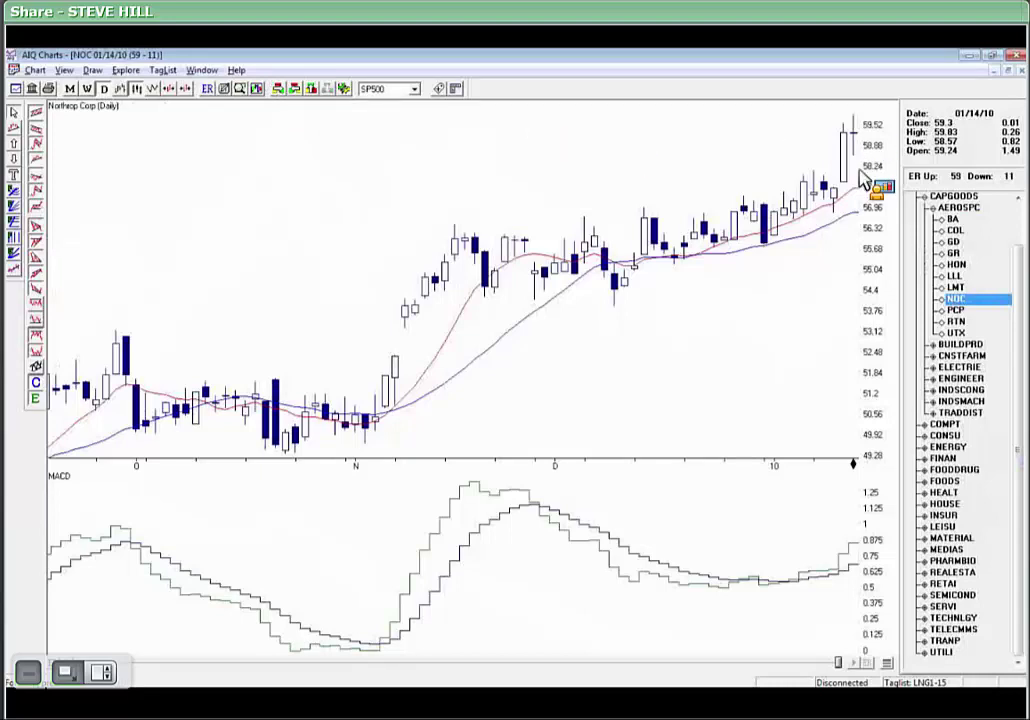
left_click(281, 92)
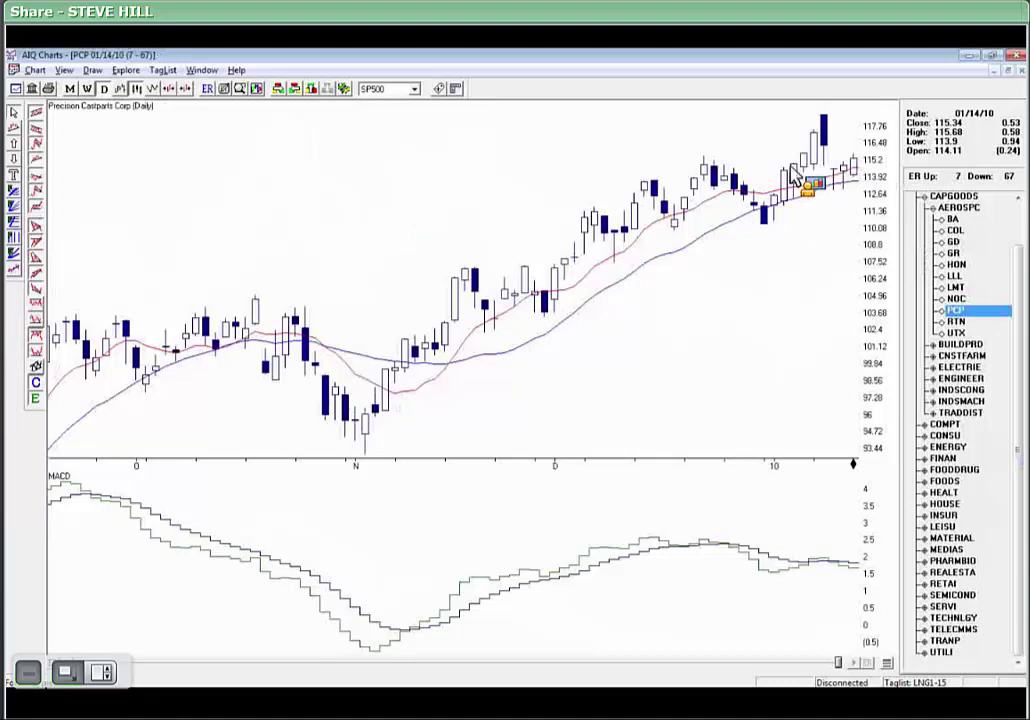
left_click(439, 92)
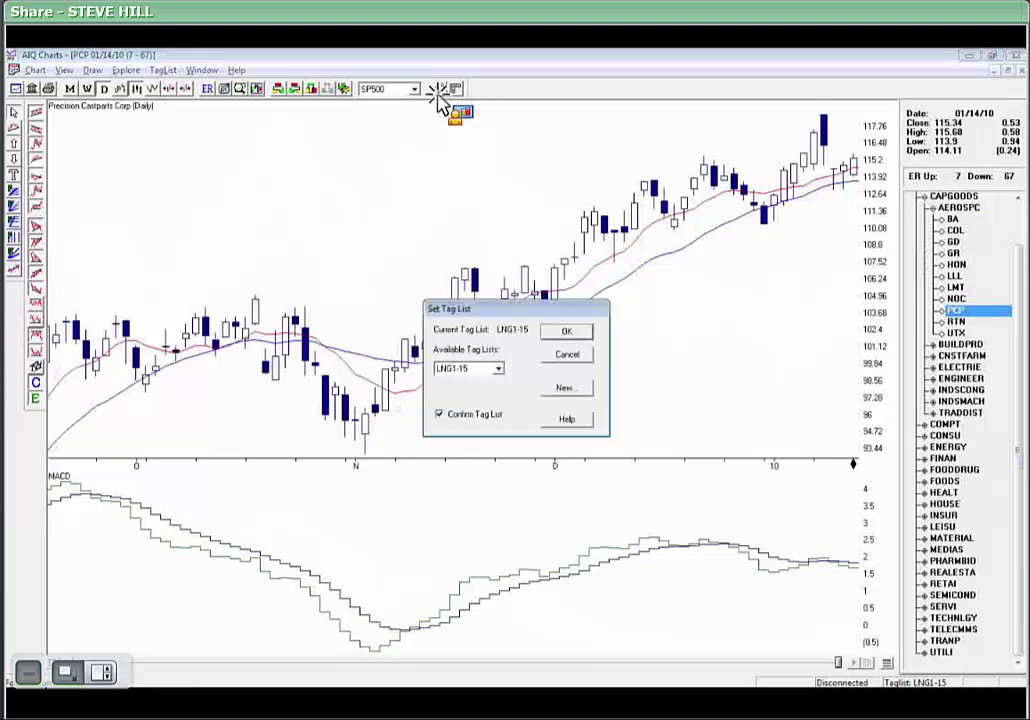
left_click(567, 354)
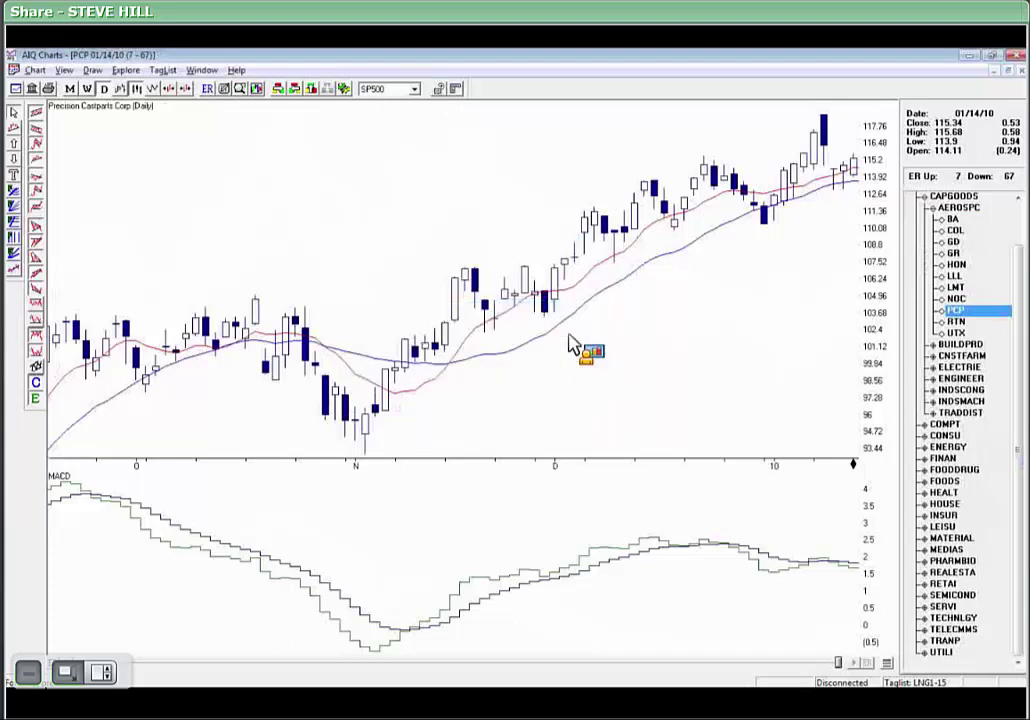
Review the charts of the last two Aerospace/Defense stocks, Raytheon (RTN) and United Technologies (UTX).
left_click(282, 91)
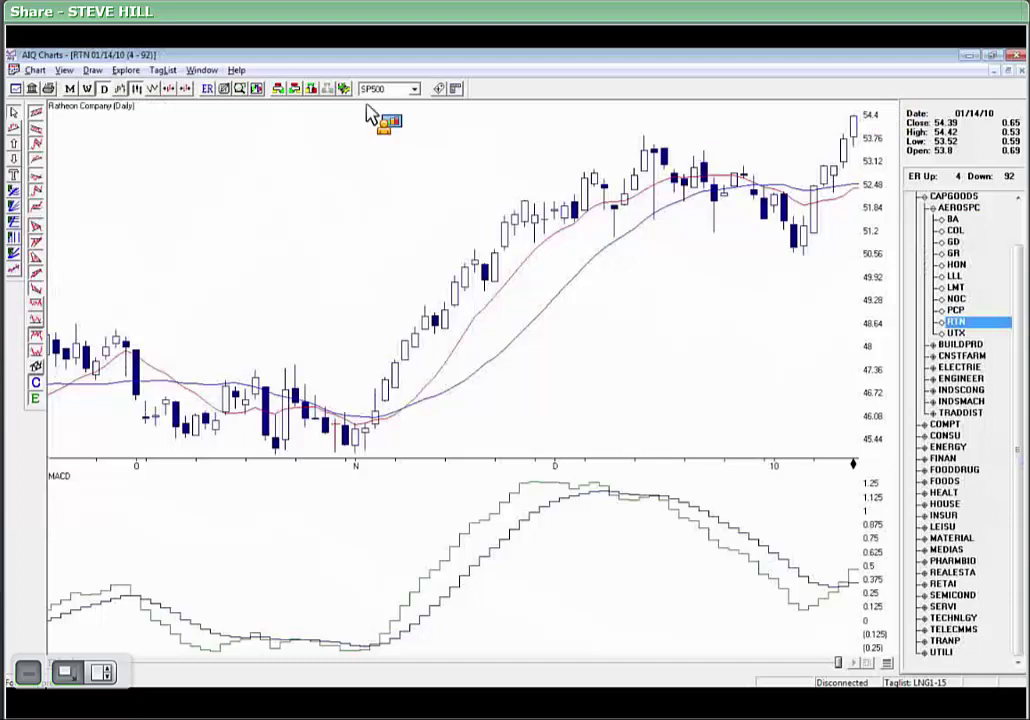
left_click(279, 90)
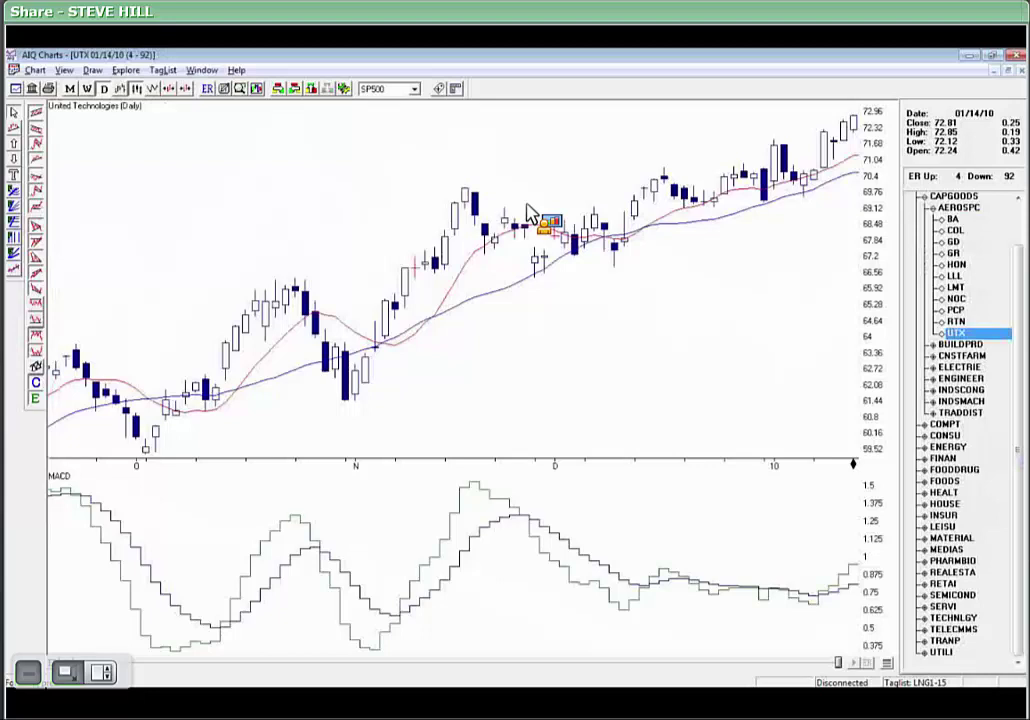
Load the LNG1-15 list and close the DJIA and United Technologies charts, keeping only the Dean Foods (DF) chart open.
left_click(415, 89)
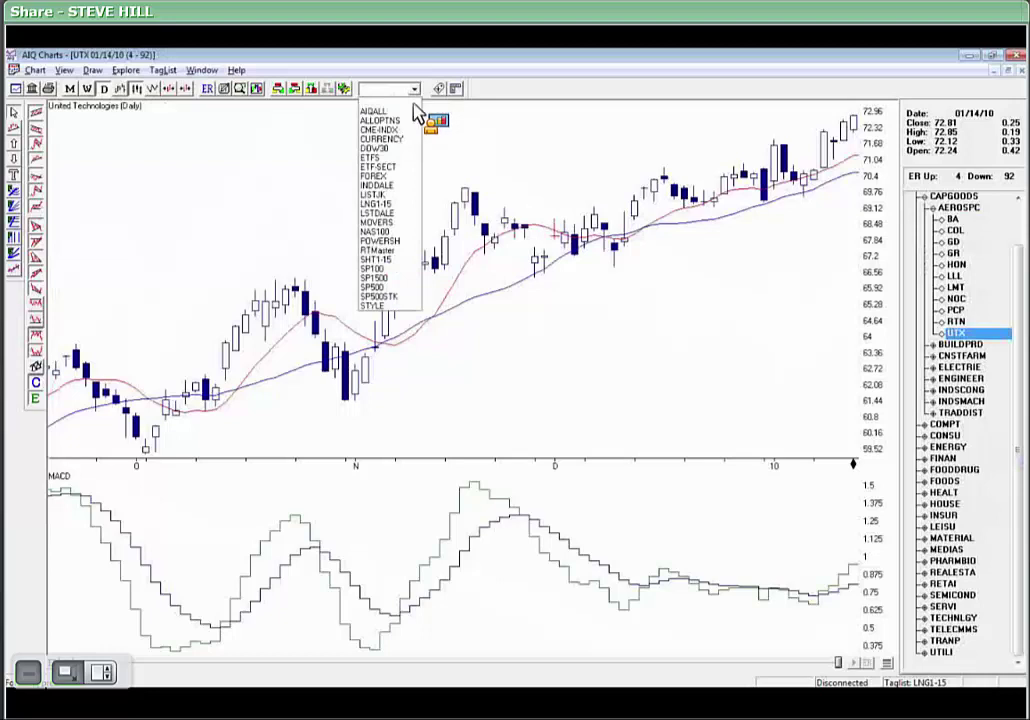
left_click(397, 208)
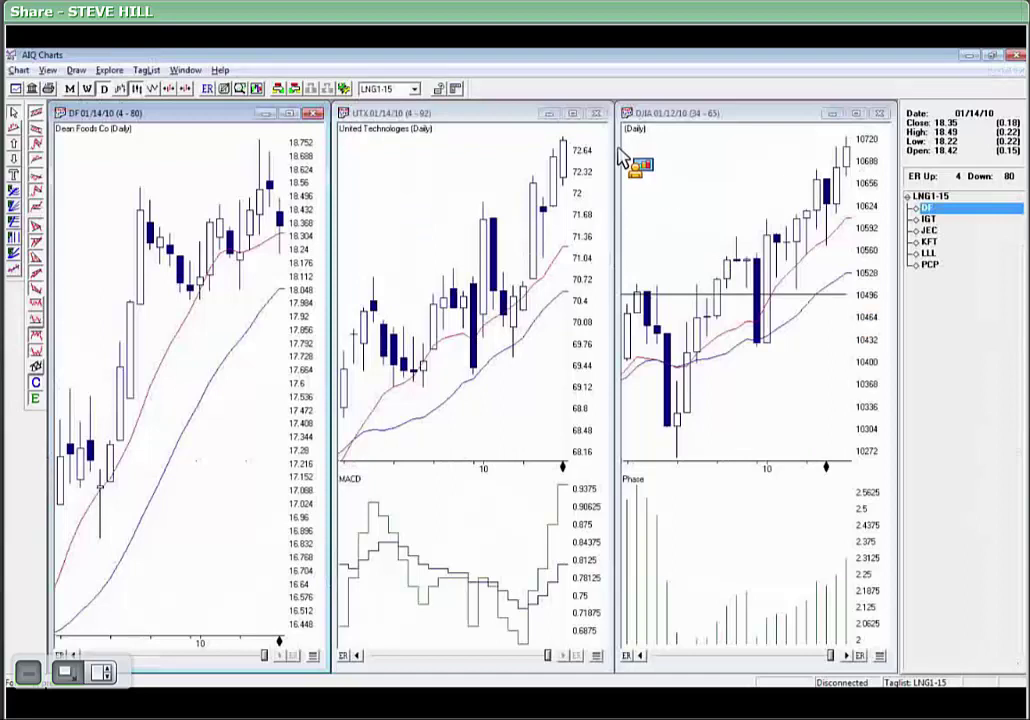
key("ctrl+F4")
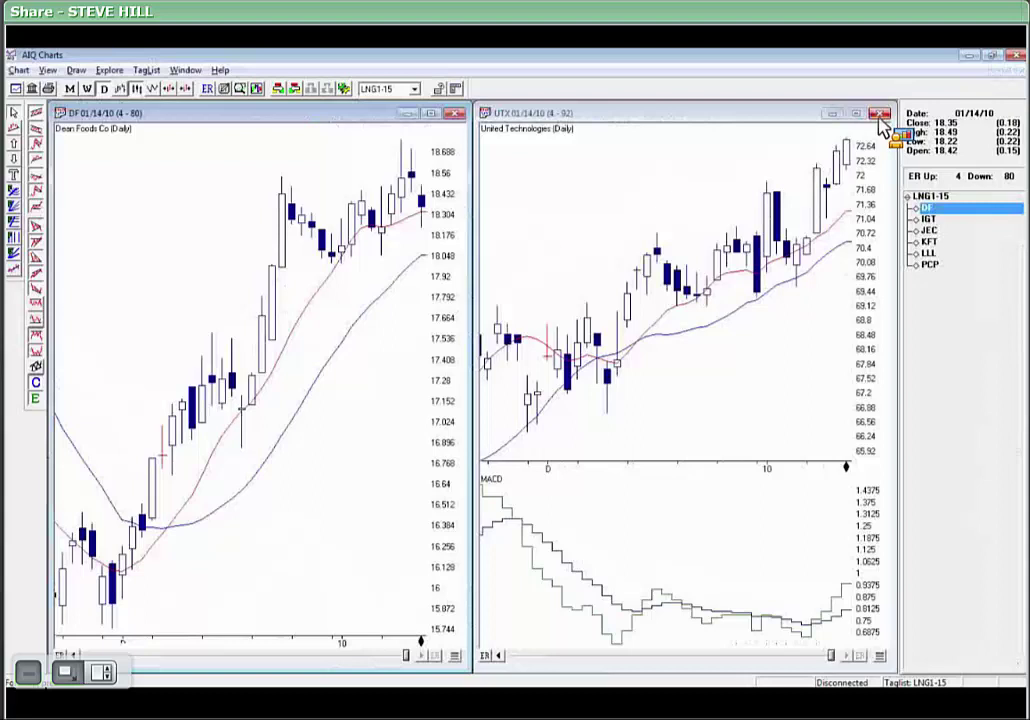
key("ctrl+F4")
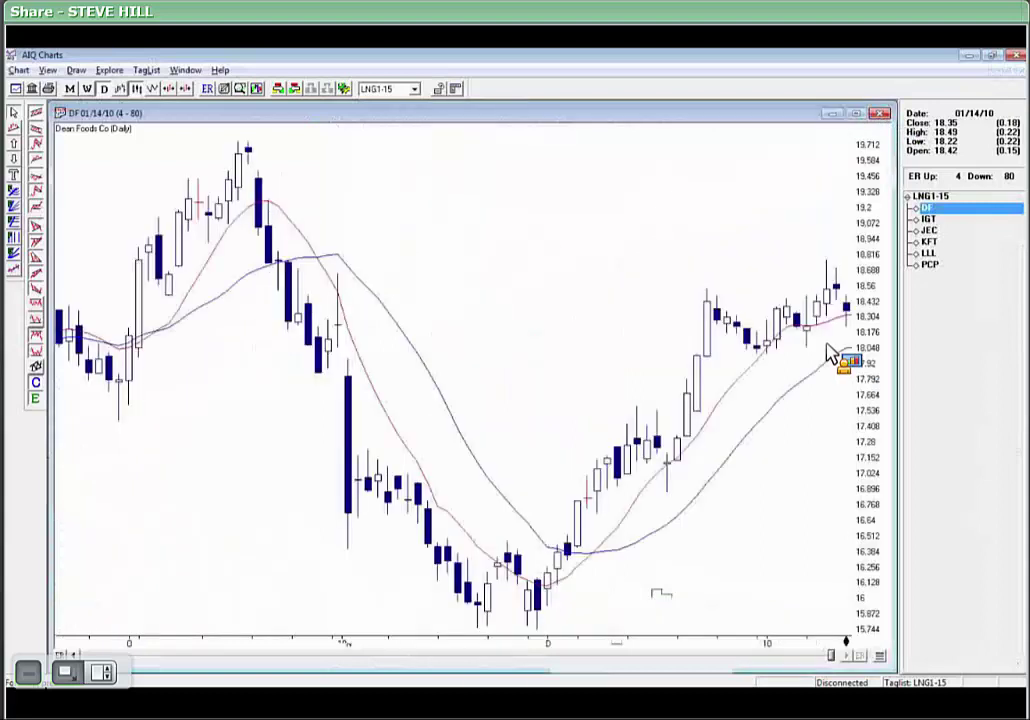